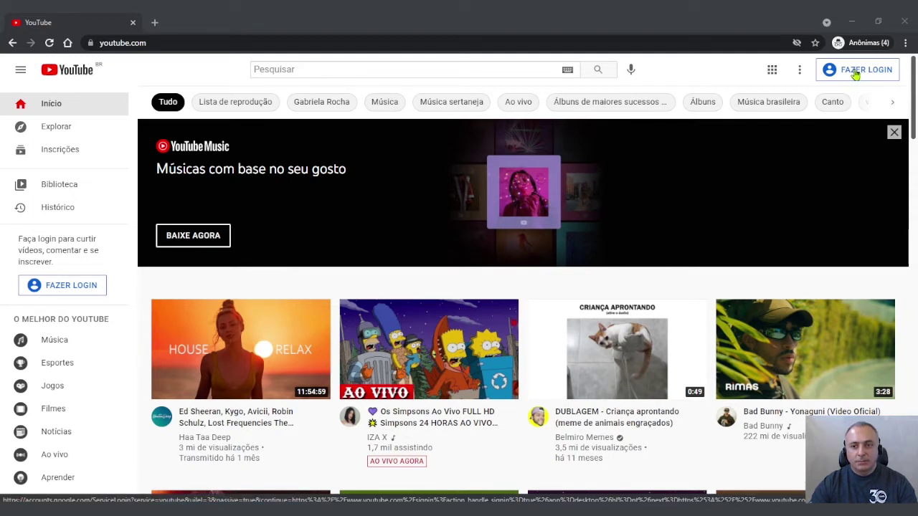
Use FAZER LOGIN on the YouTube home page to reach Google's sign-in page
left_click(855, 75)
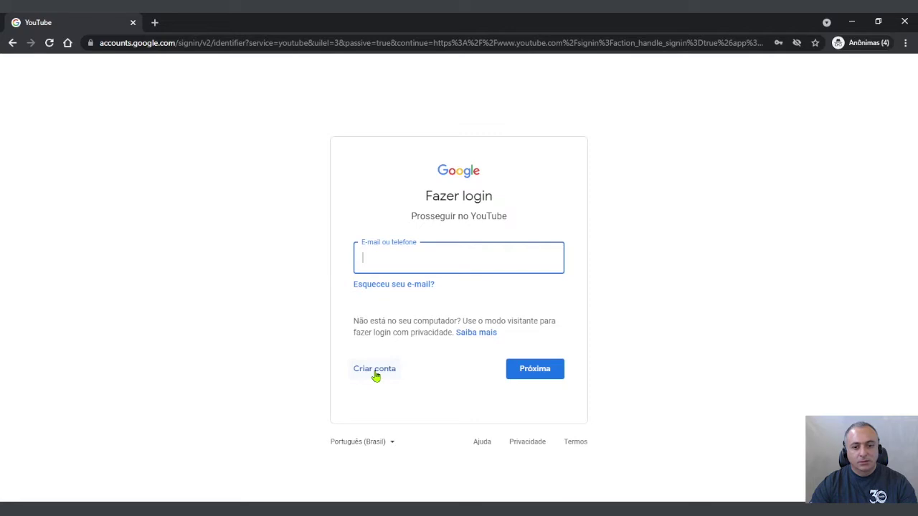
Create a personal Google account by submitting its first name, surname, e-mail address and password
left_click(374, 371)
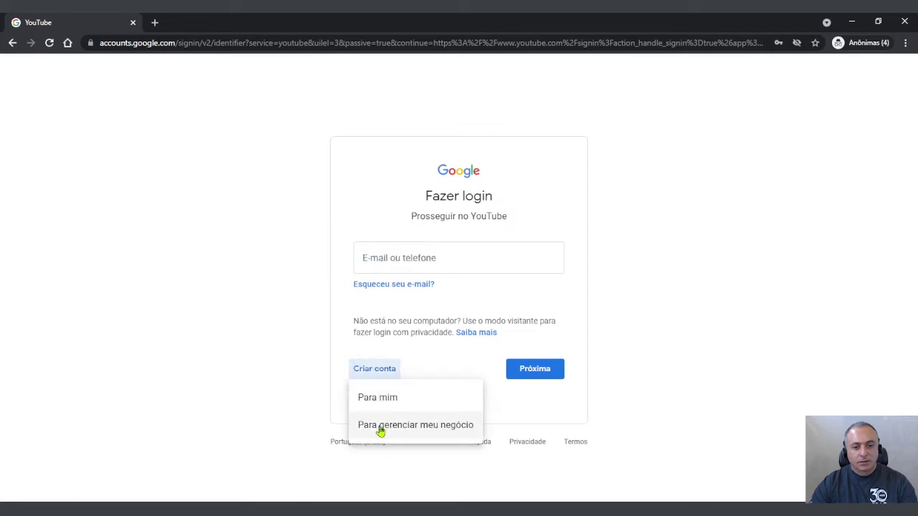
left_click(384, 402)
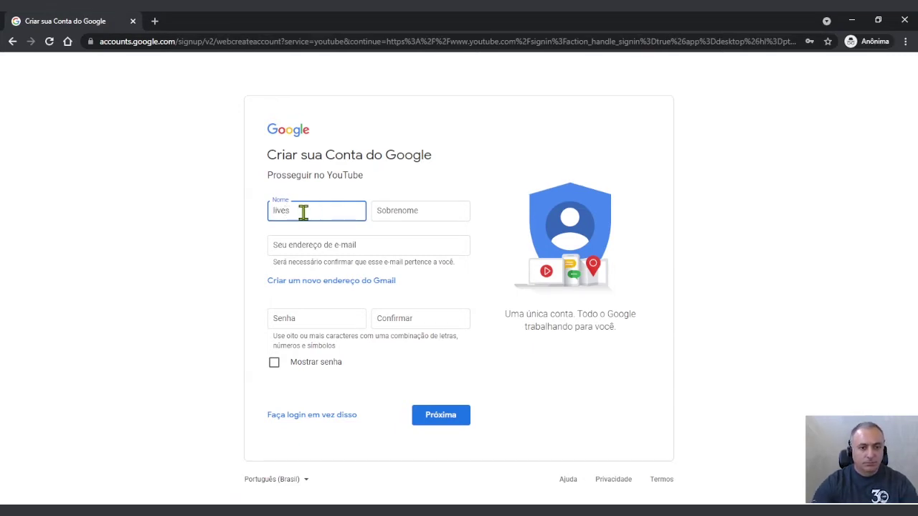
left_click(415, 209)
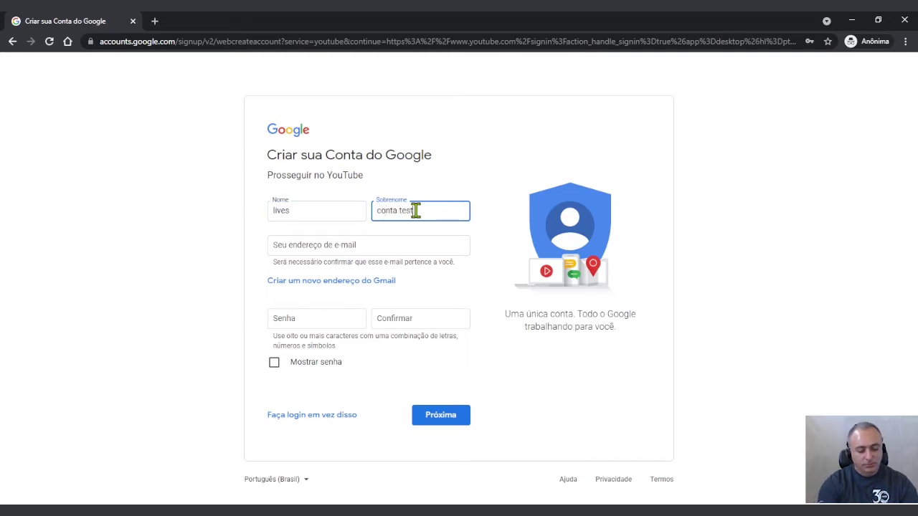
left_click(361, 245)
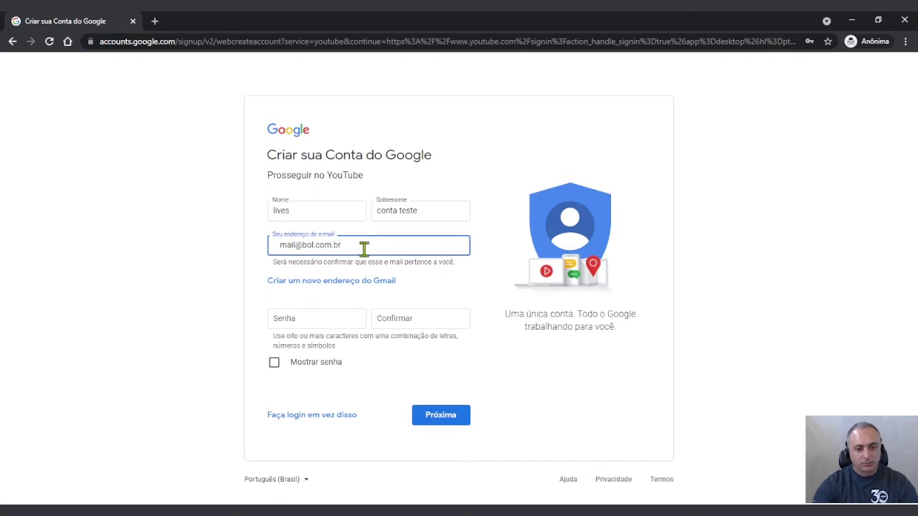
left_click(319, 320)
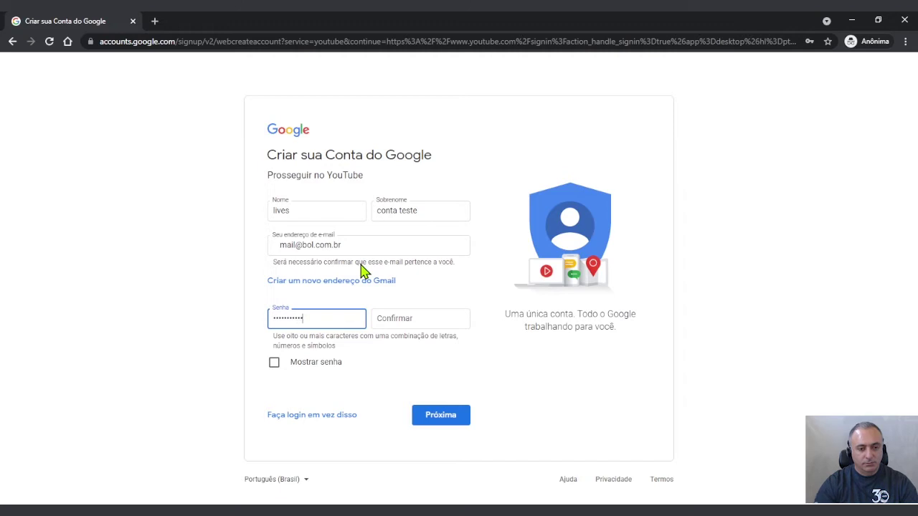
left_click(404, 318)
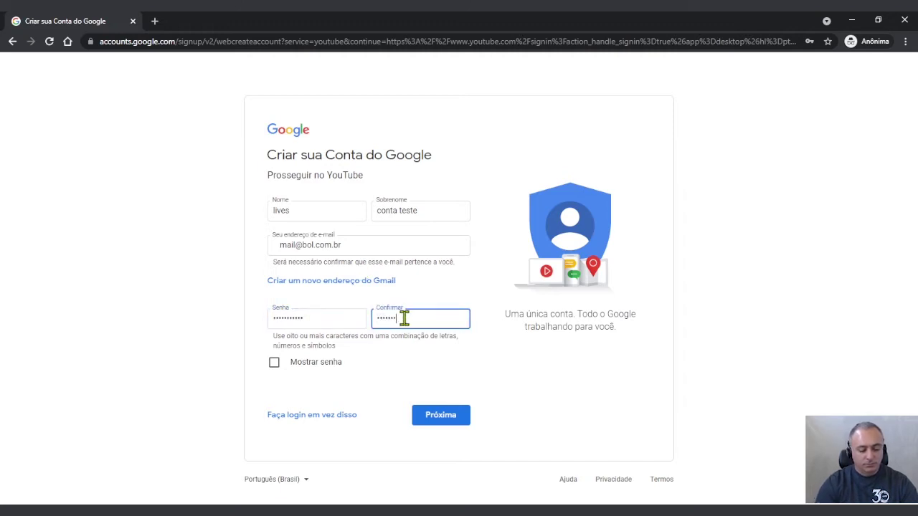
left_click(458, 406)
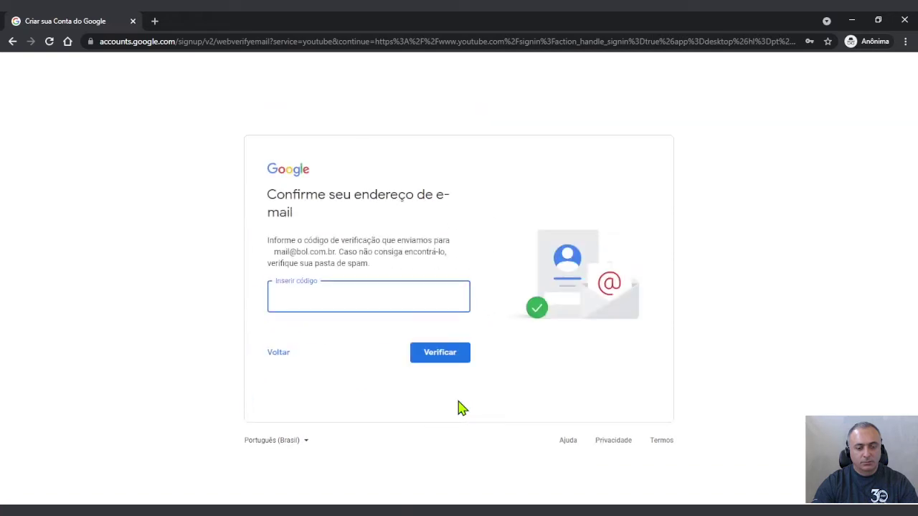
Paste the e-mailed verification code and confirm the e-mail address
key("alt+Tab")
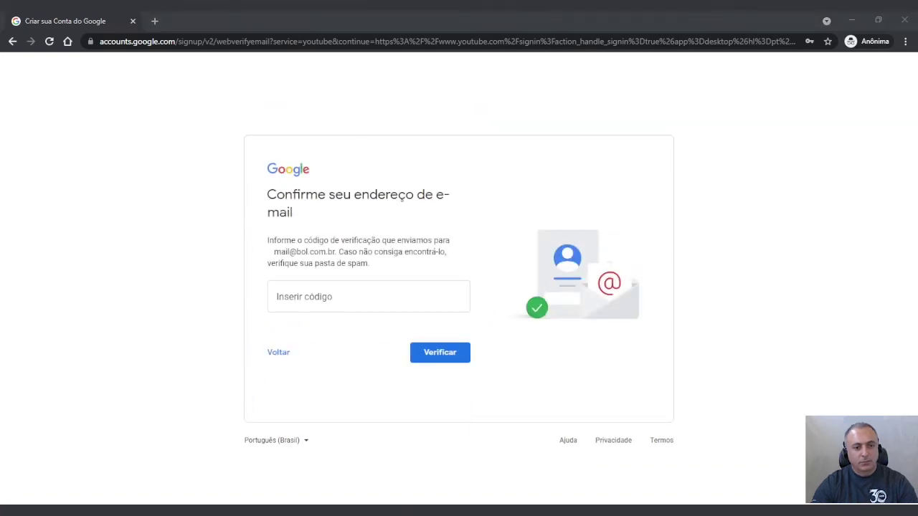
key("alt+Tab")
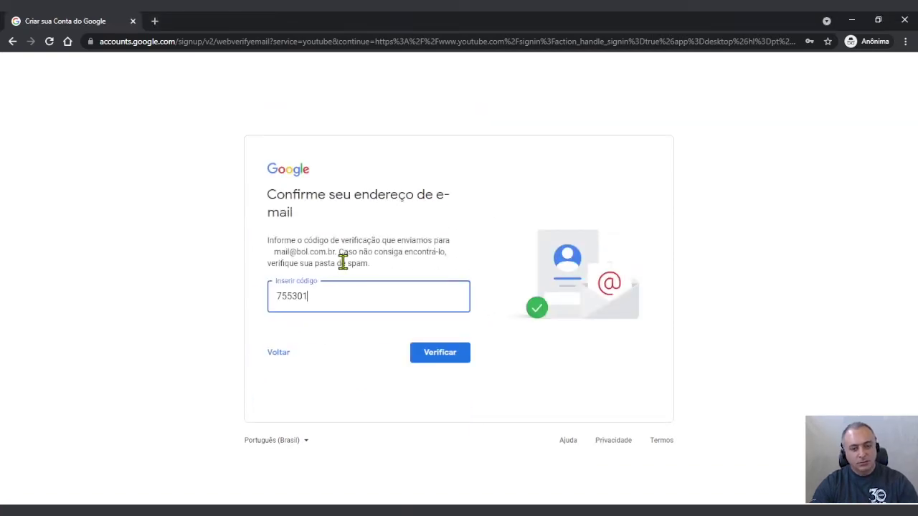
left_click(442, 355)
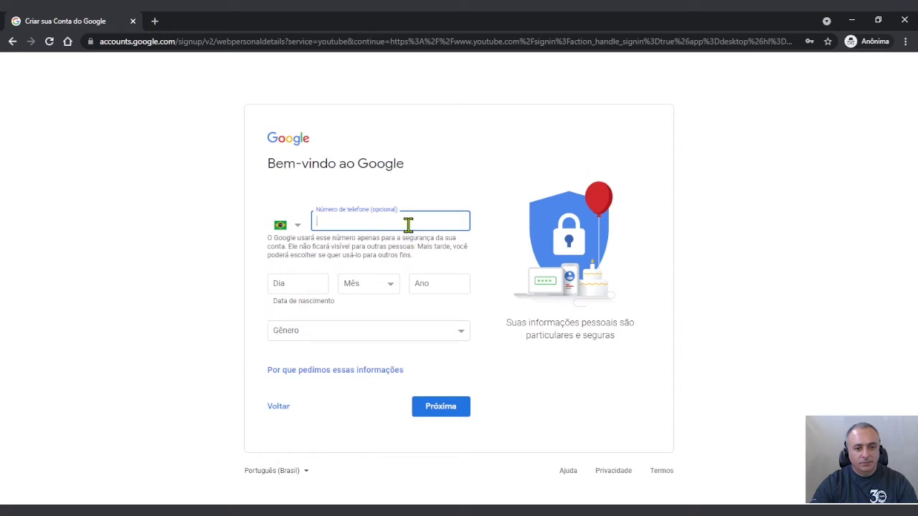
left_click(291, 286)
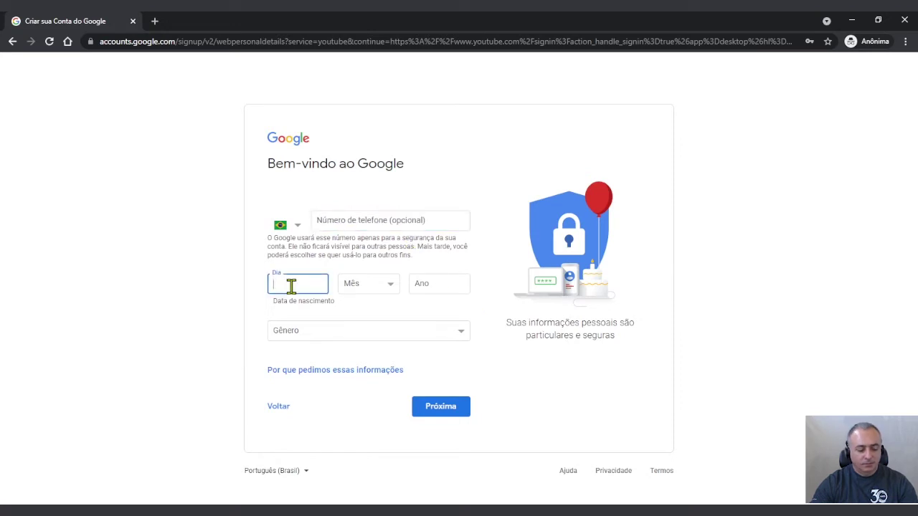
type("21")
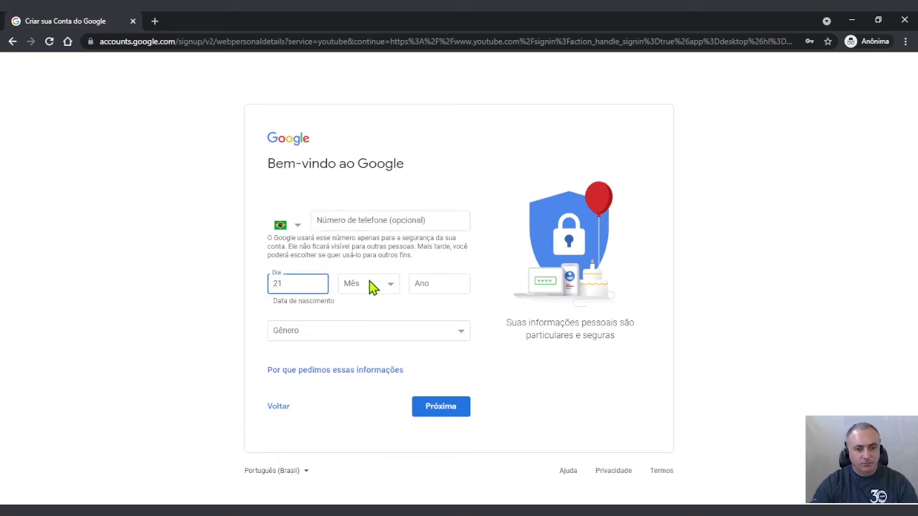
key("Tab")
key("j")
left_click(436, 276)
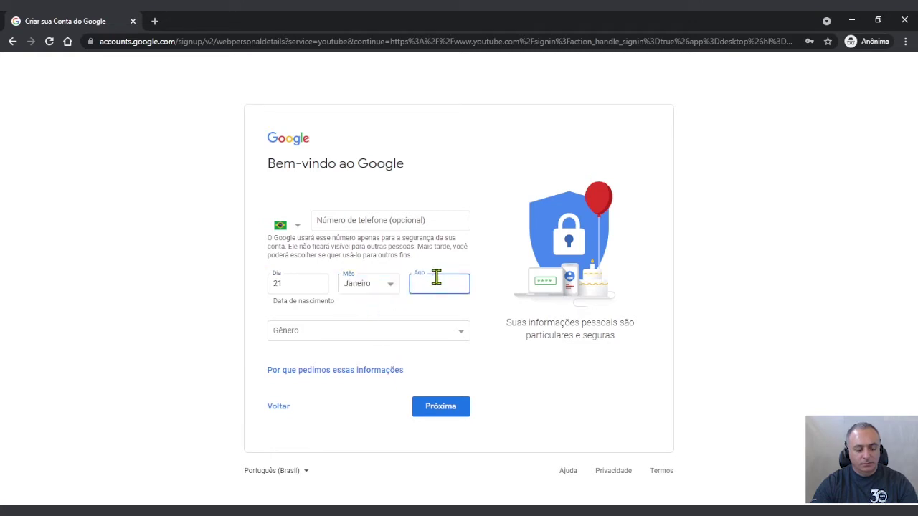
type("199")
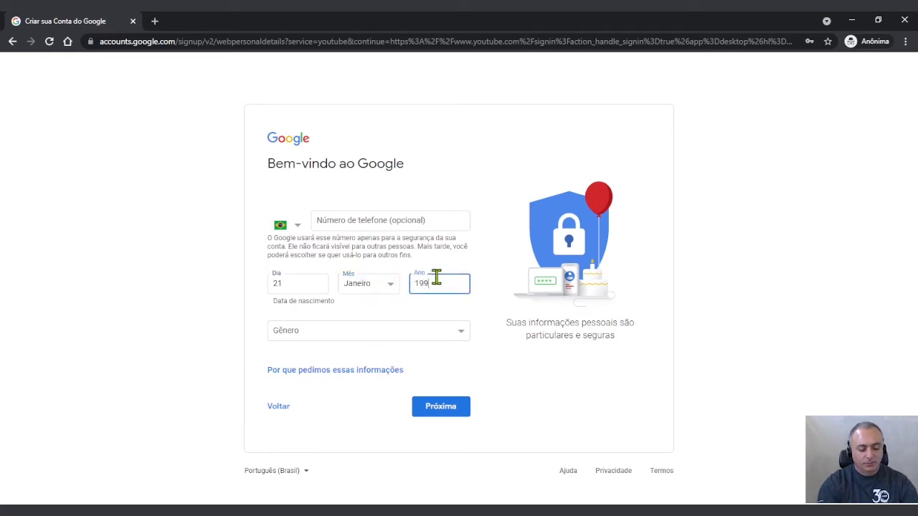
type("5")
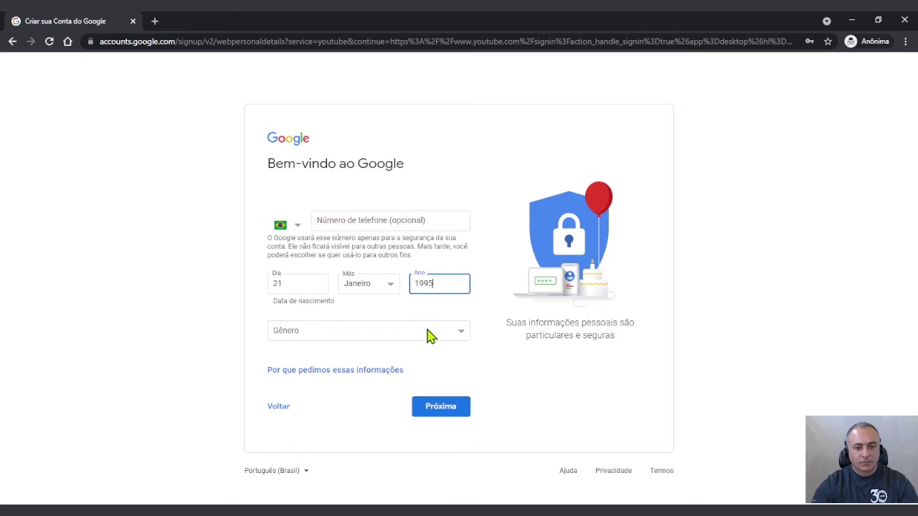
left_click(428, 333)
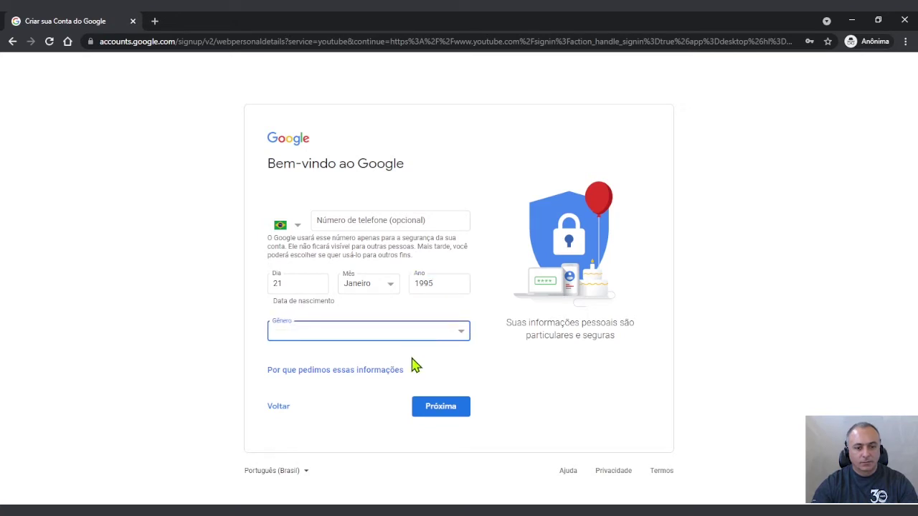
key("m")
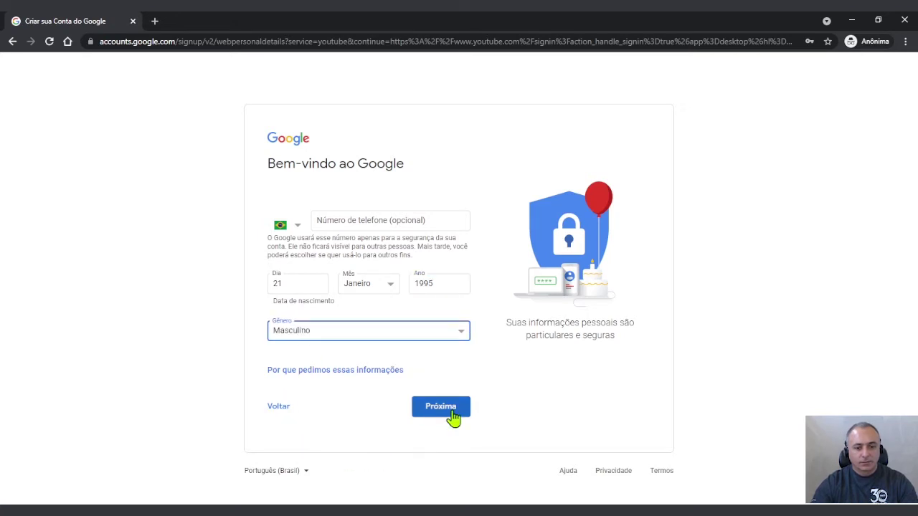
left_click(452, 416)
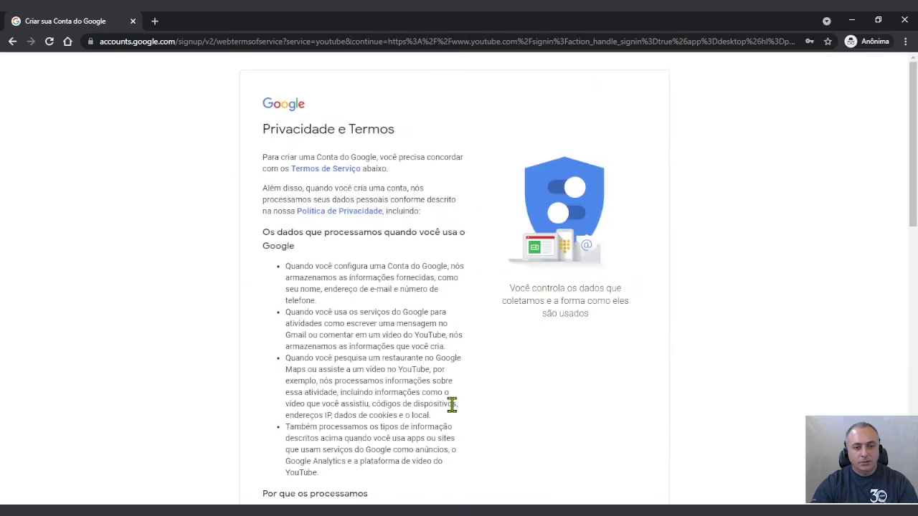
Accept the Terms of Service and personal data processing, and finish creating the account
scroll(453, 401, "down", 2)
scroll(453, 400, "down", 10)
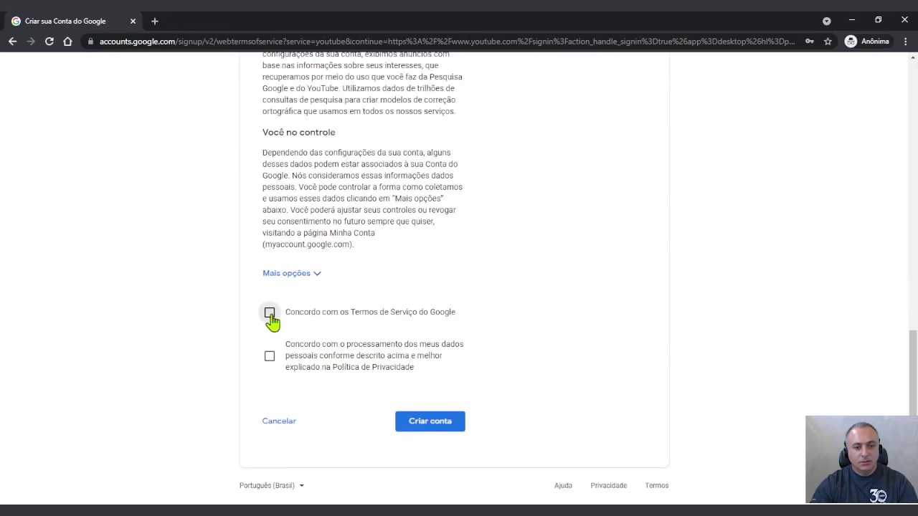
left_click(268, 313)
left_click(270, 357)
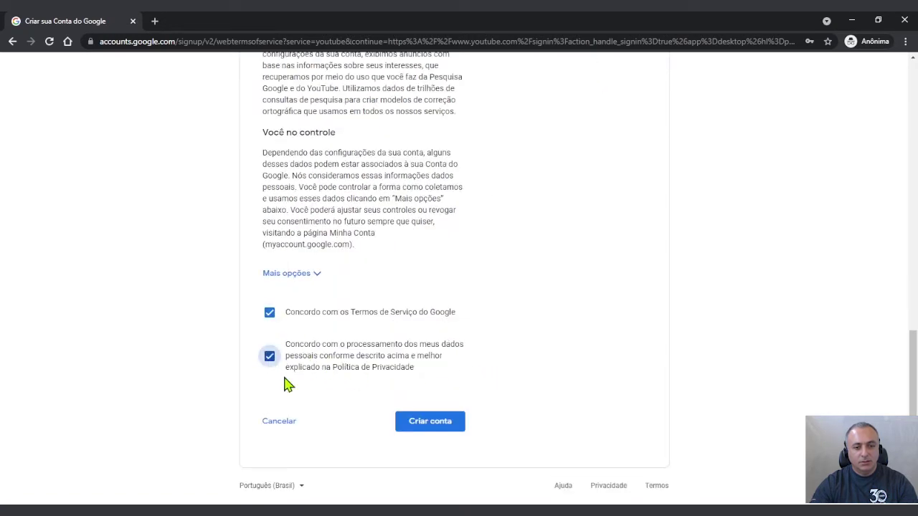
left_click(442, 431)
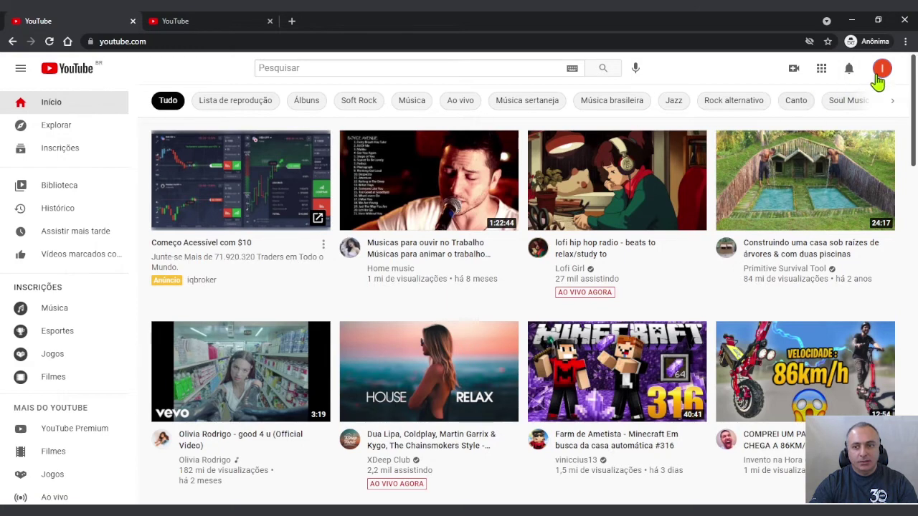
In the other YouTube tab, create the channel with the suggested name and begin phone verification
left_click(199, 22)
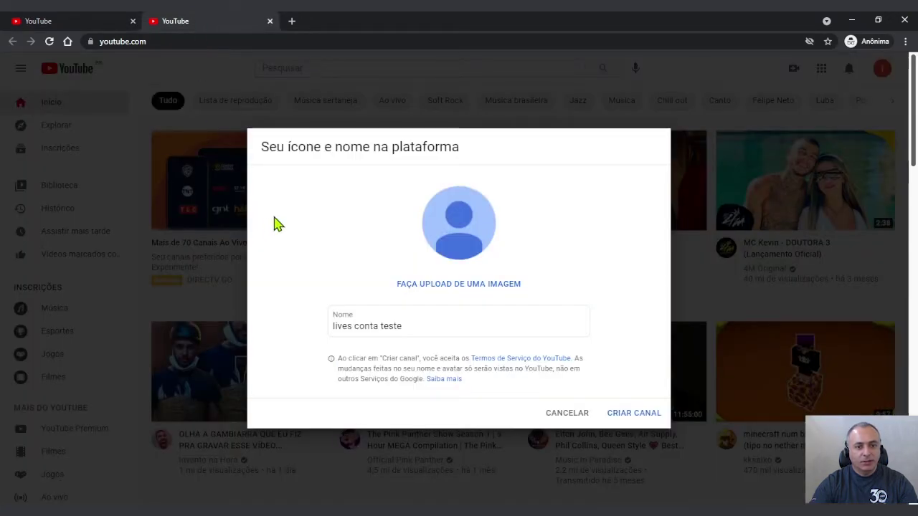
left_click(621, 423)
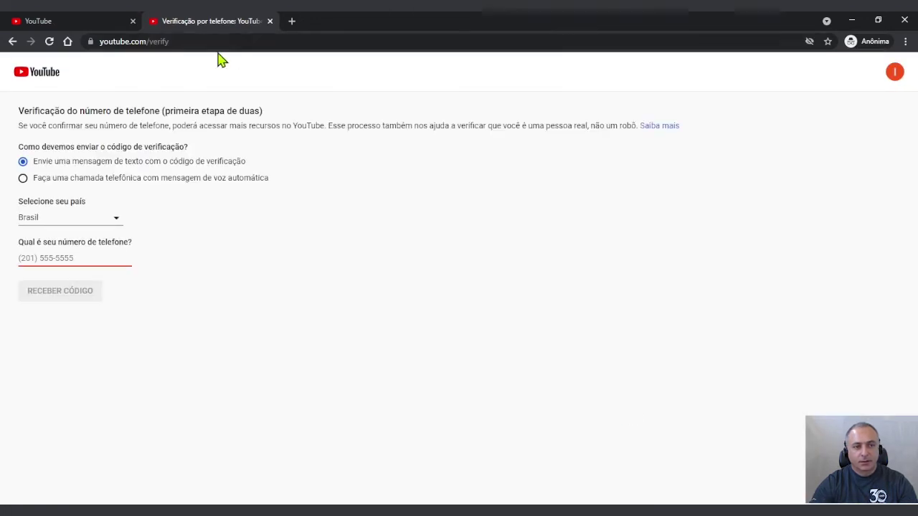
left_click(117, 43)
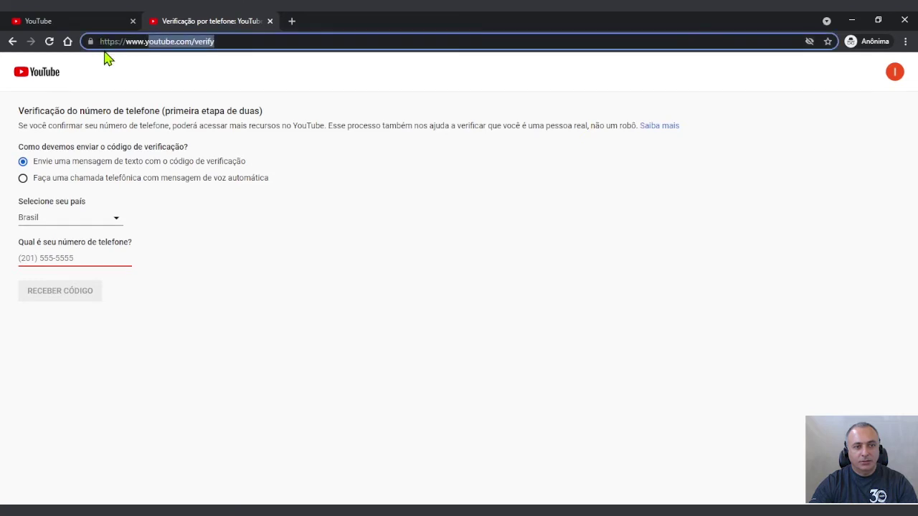
left_click(48, 257)
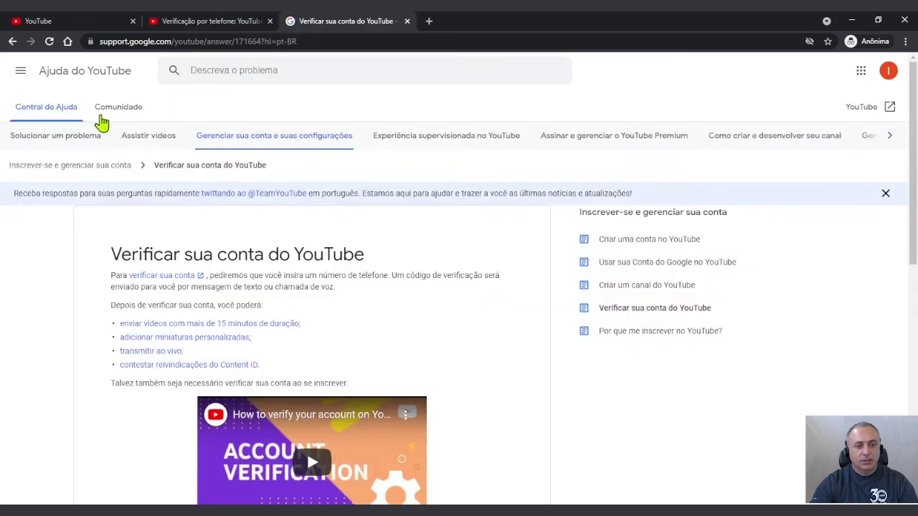
scroll(66, 123, "down", 1)
scroll(111, 165, "up", 1)
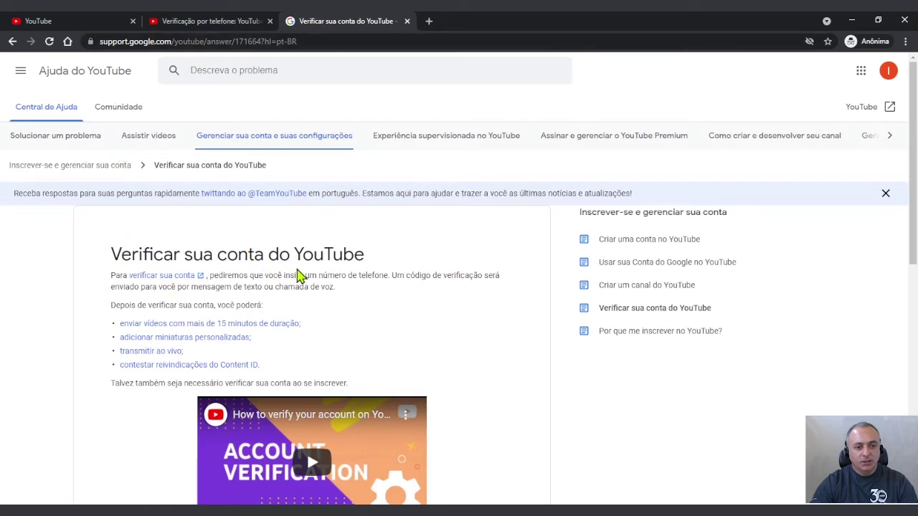
scroll(300, 276, "down", 3)
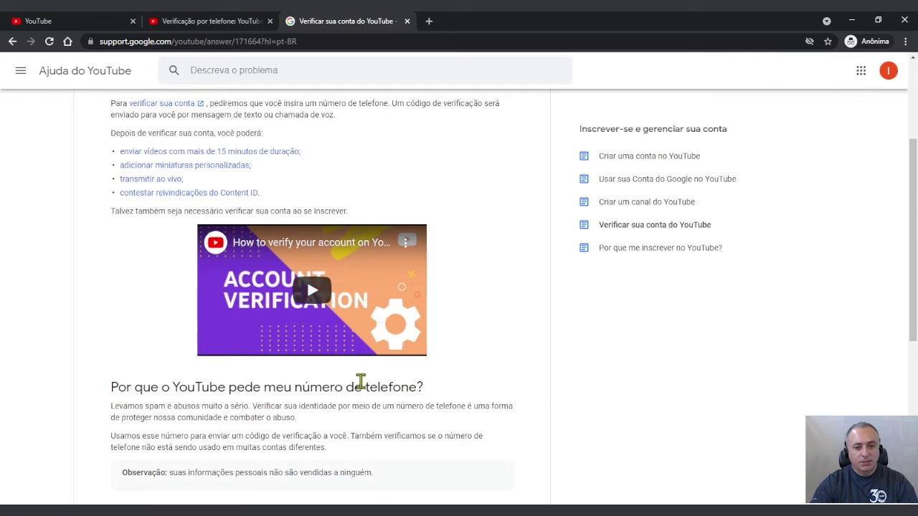
scroll(293, 404, "down", 2)
scroll(301, 419, "up", 3)
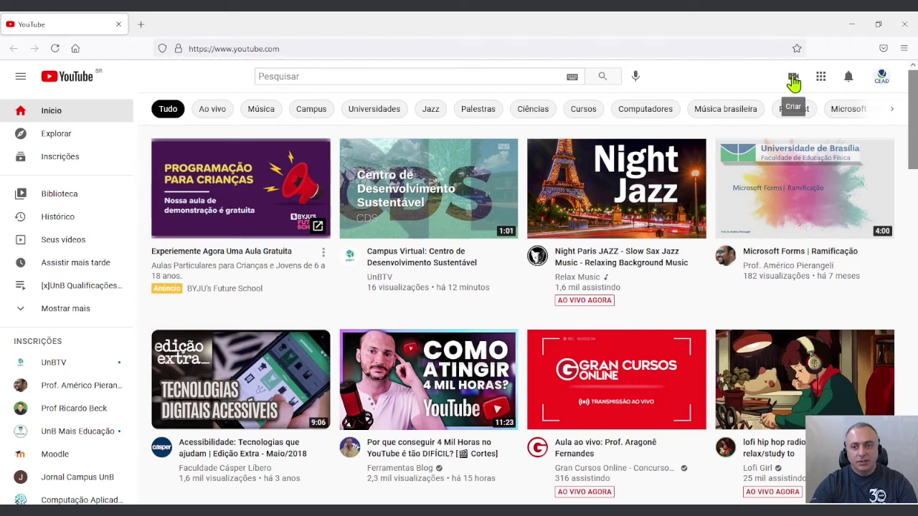
Start a video upload and drag the webcams recording from File Explorer into Enviar vídeos
left_click(793, 79)
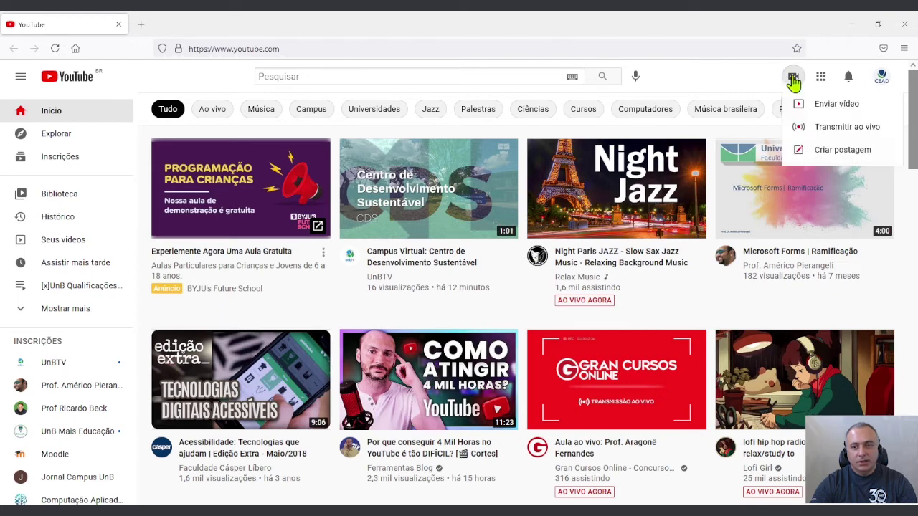
left_click(833, 105)
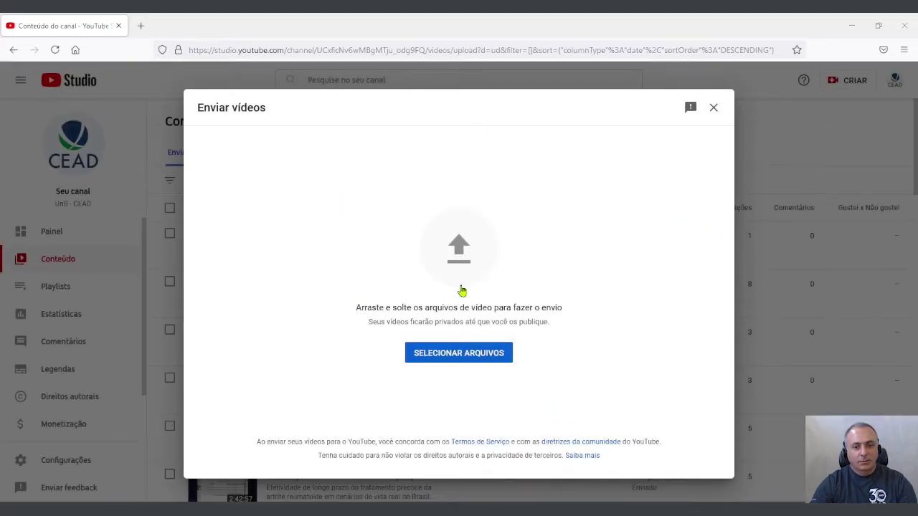
left_click(467, 356)
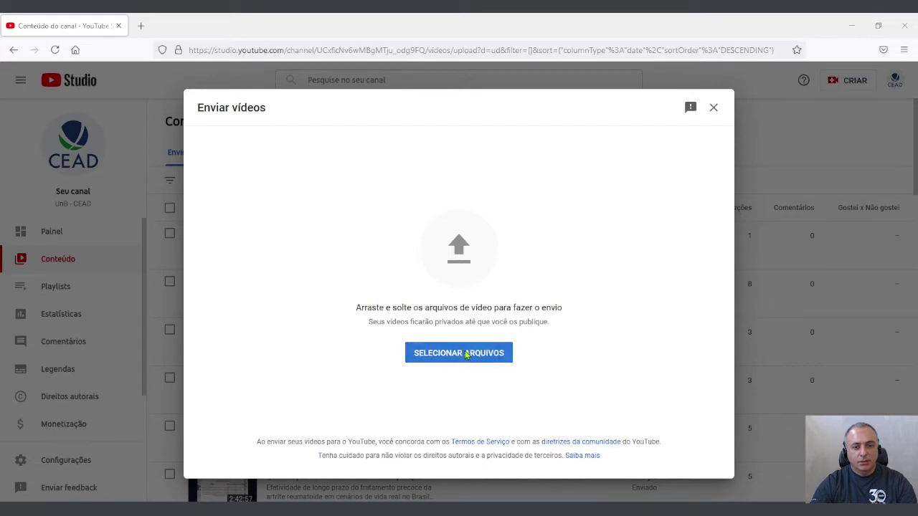
left_click(537, 21)
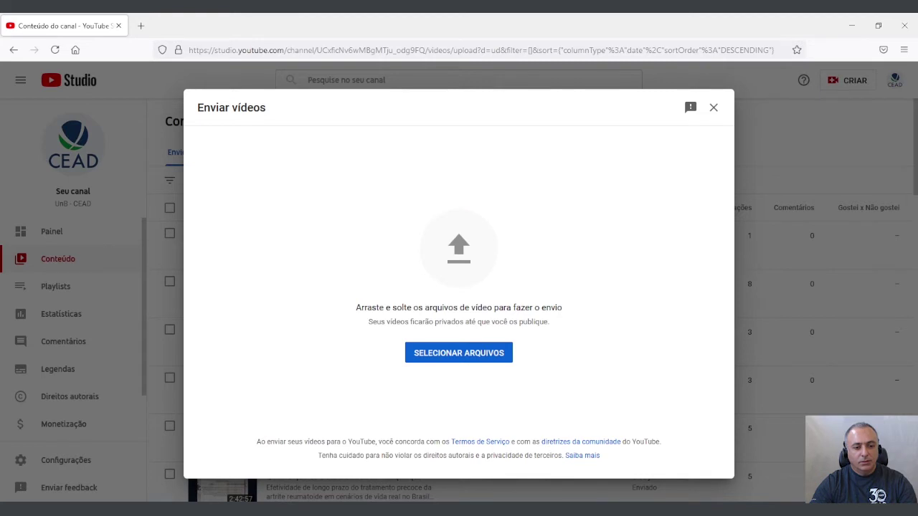
key("alt+Tab")
left_click_drag(614, 310, 542, 185)
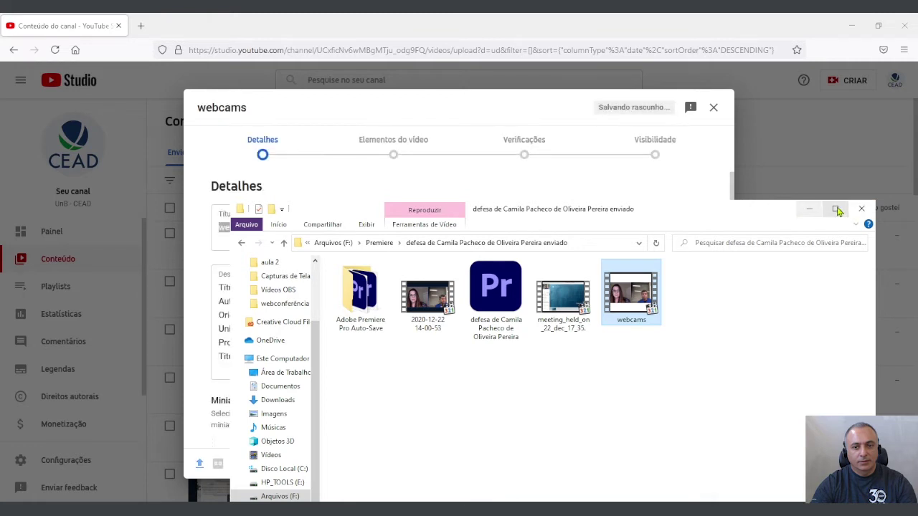
Set the webcams video to 'Não, não é conteúdo para crianças' and continue to Elementos do vídeo
left_click(861, 208)
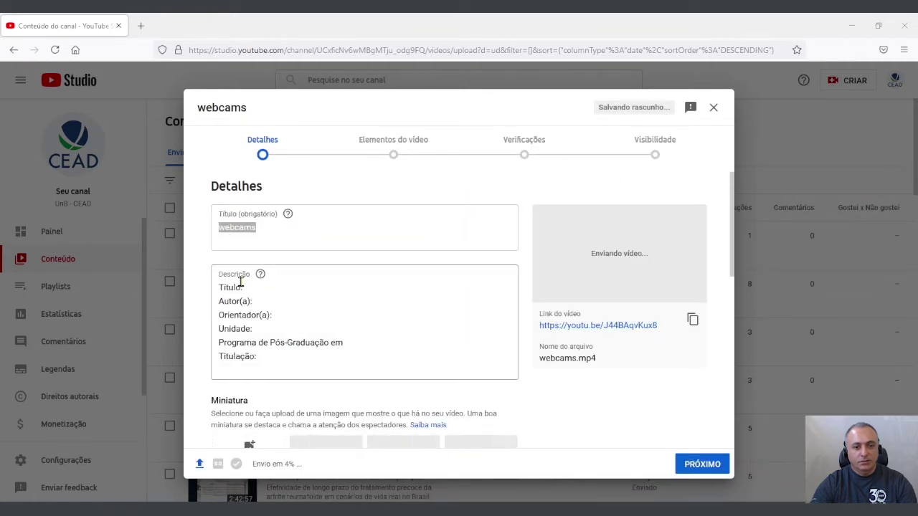
scroll(446, 385, "down", 4)
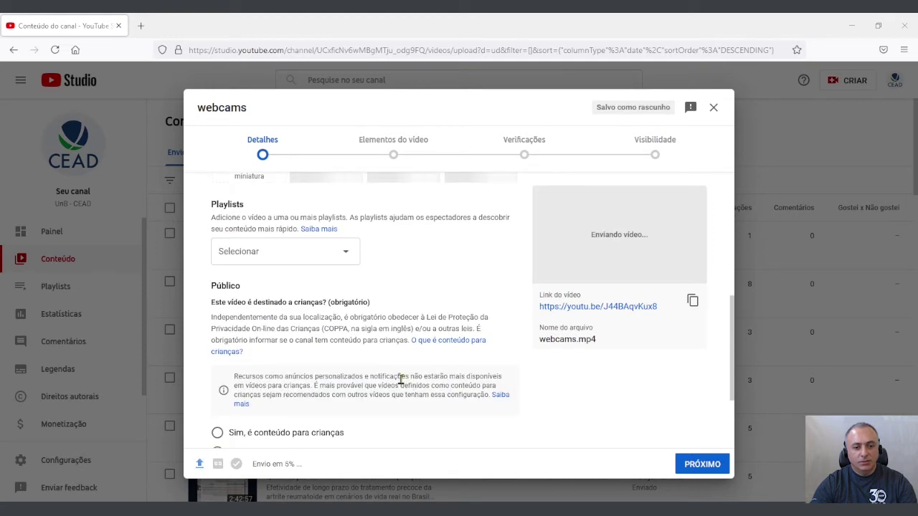
scroll(400, 380, "down", 3)
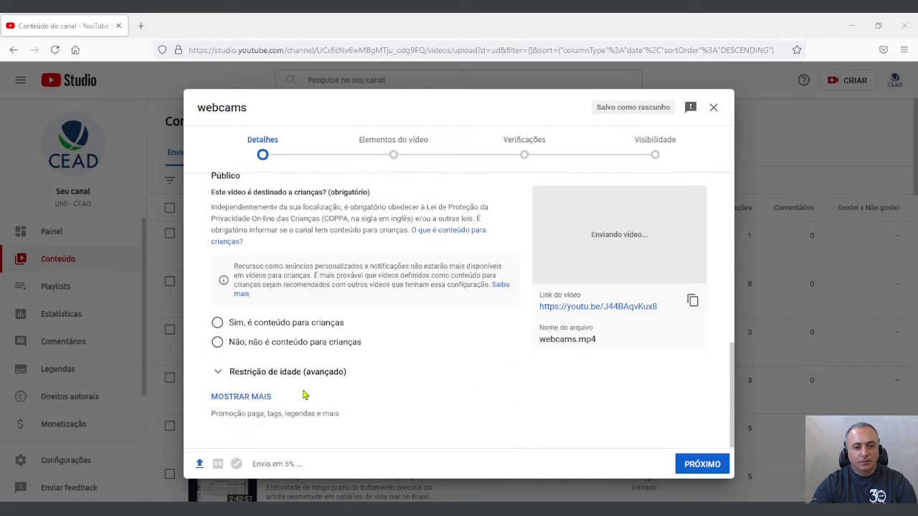
left_click(308, 344)
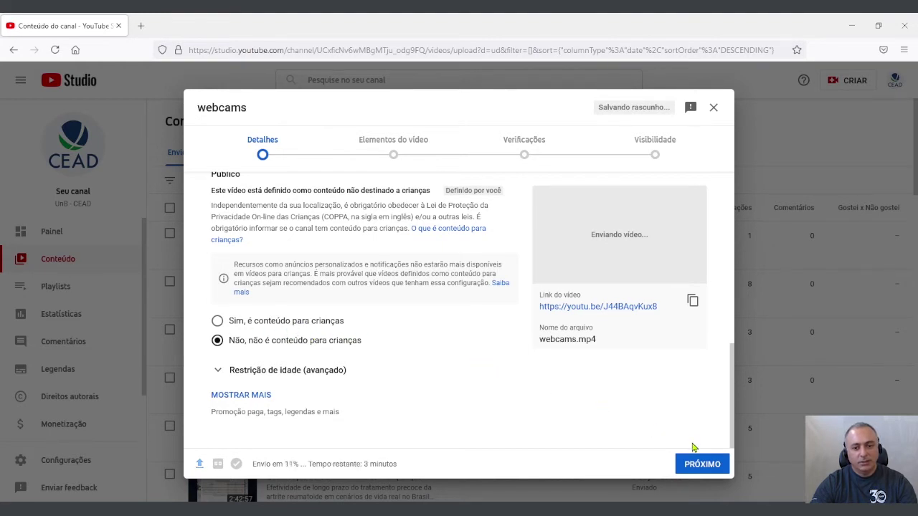
left_click(697, 464)
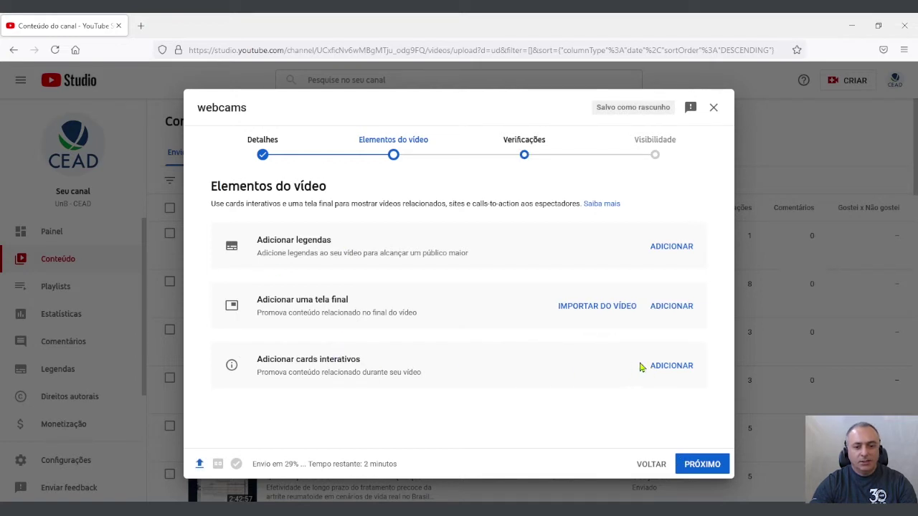
Advance to Visibilidade, set the webcams video to Público, and publish it
left_click(703, 466)
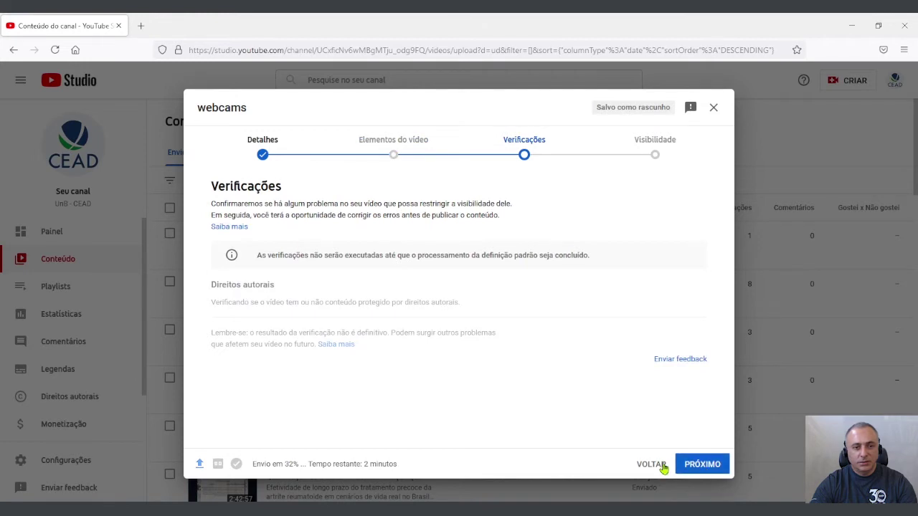
left_click(700, 464)
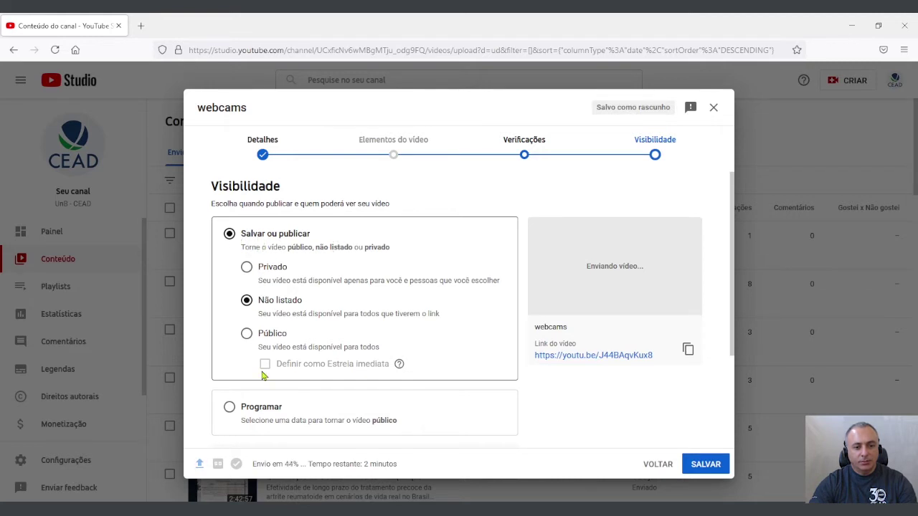
left_click(247, 268)
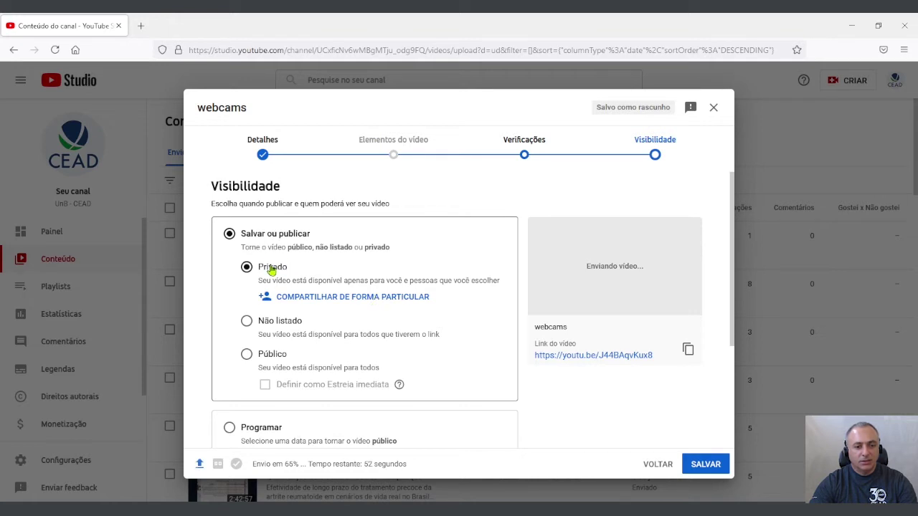
left_click(247, 321)
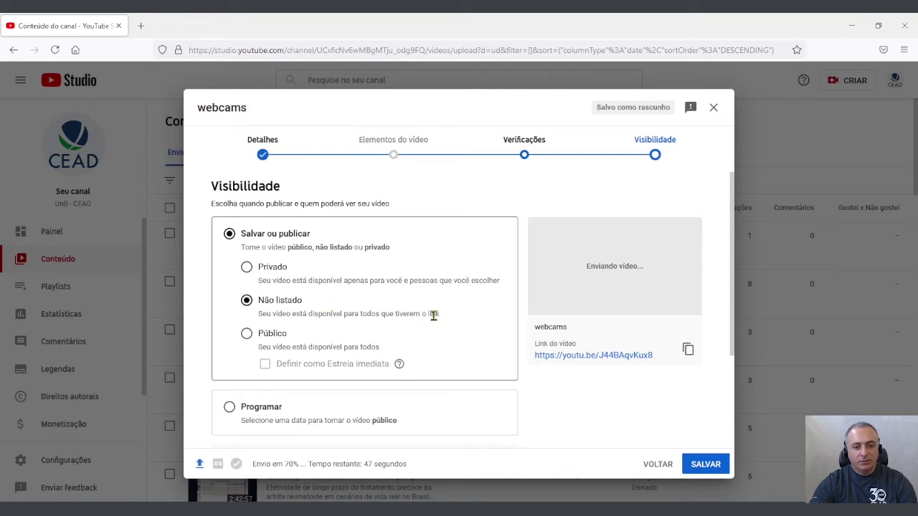
left_click(246, 336)
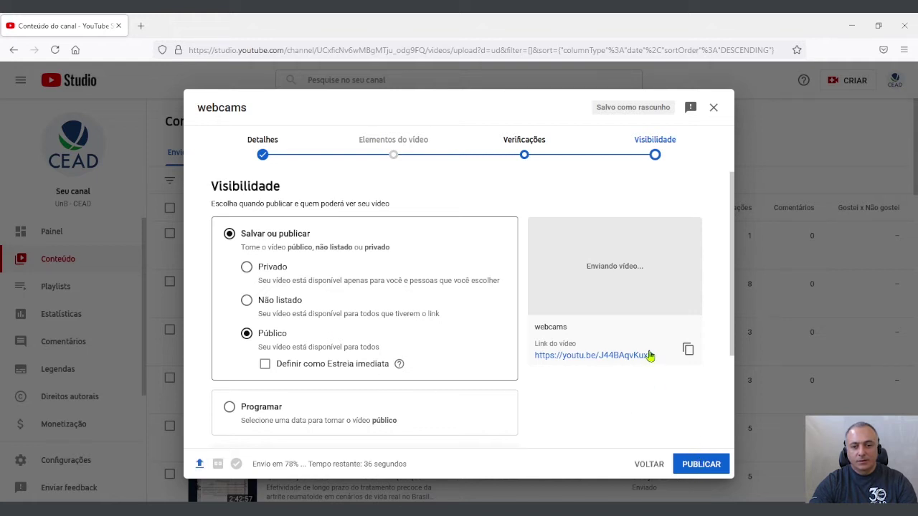
left_click(697, 465)
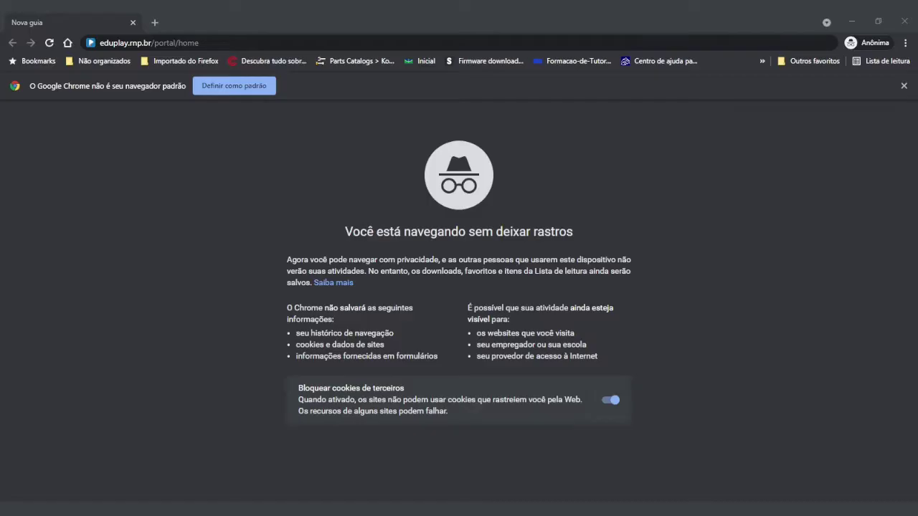
Load eduplay.rnp.br/portal/home in the browser's address bar
left_click(211, 43)
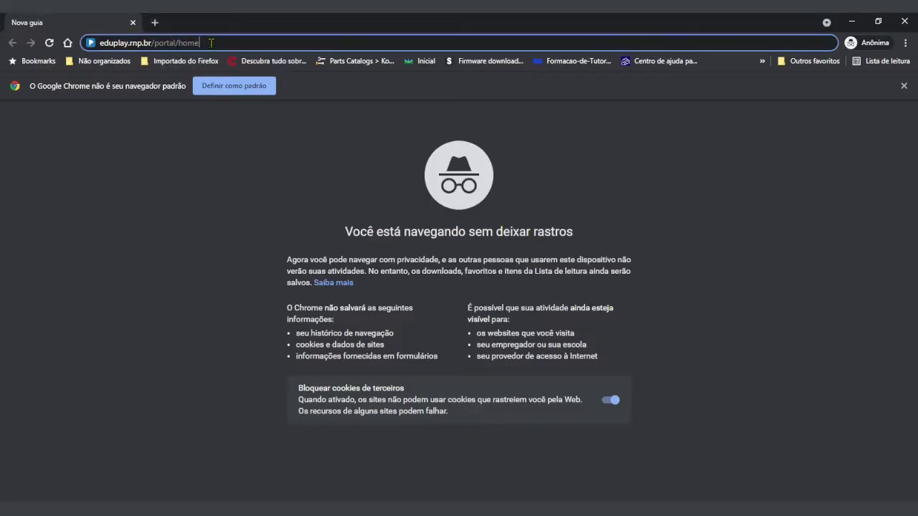
left_click_drag(101, 43, 152, 43)
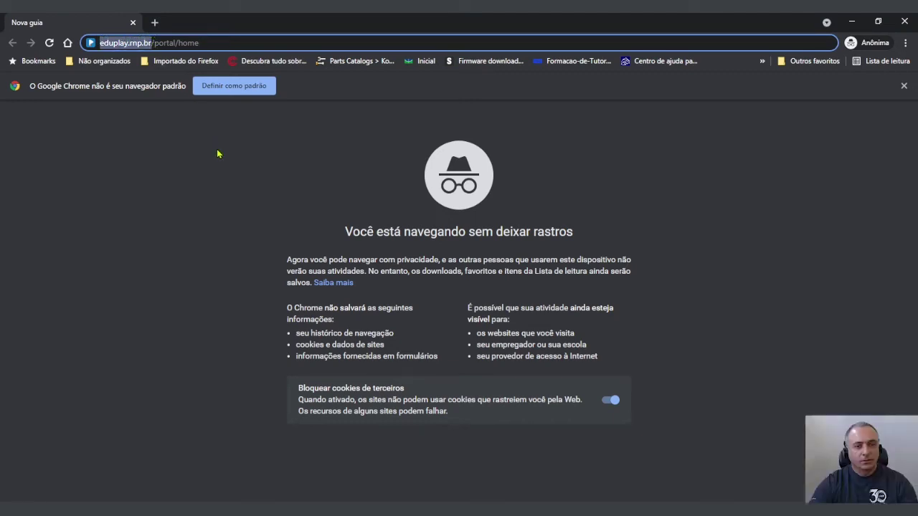
left_click(223, 43)
key("Return")
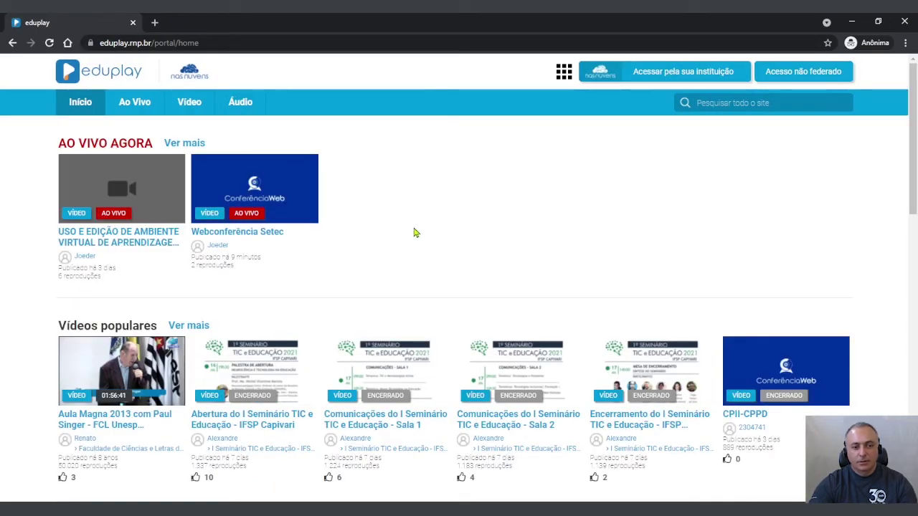
Scroll through the home page's live, video, audio, TV, radio and podcast rows
scroll(357, 231, "down", 3)
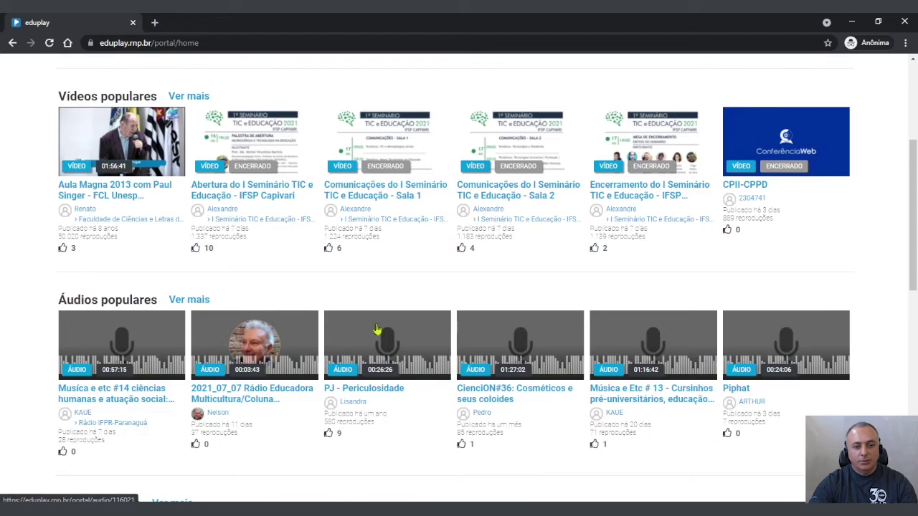
scroll(374, 326, "up", 3)
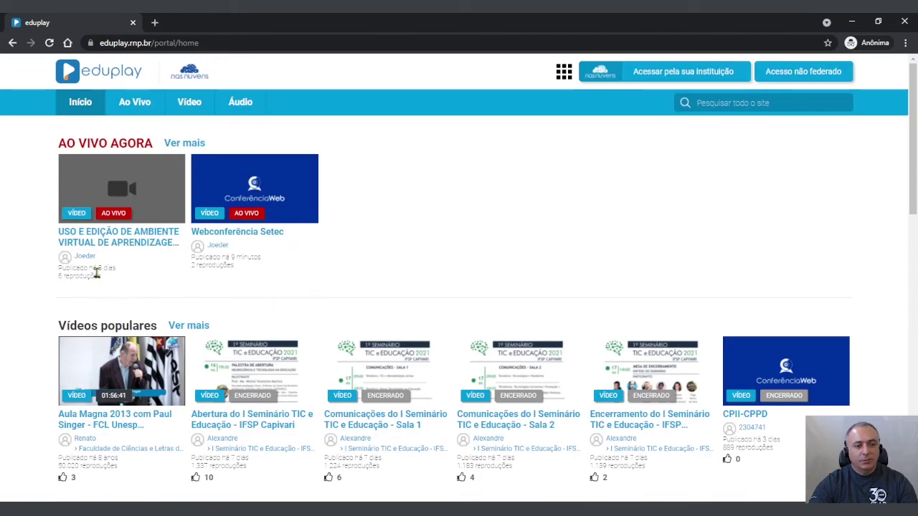
scroll(122, 326, "down", 3)
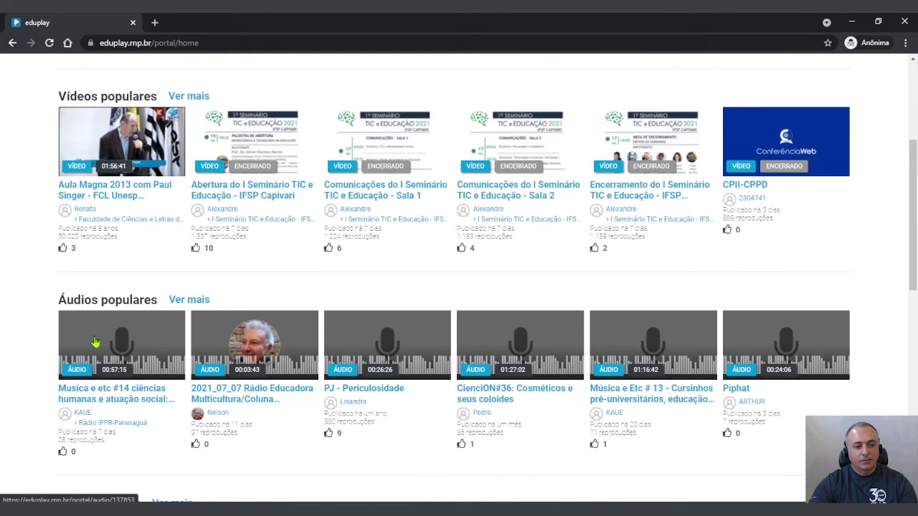
scroll(91, 324, "up", 2)
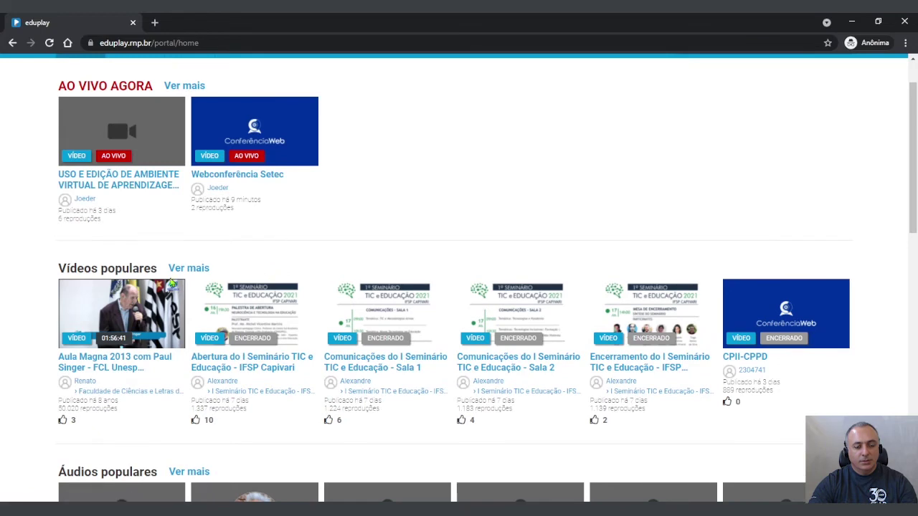
scroll(173, 285, "down", 2)
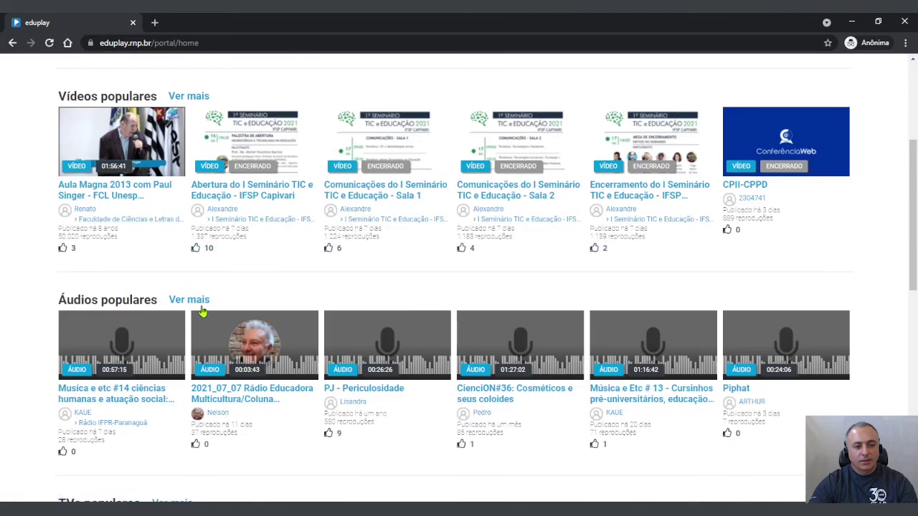
scroll(160, 340, "down", 3)
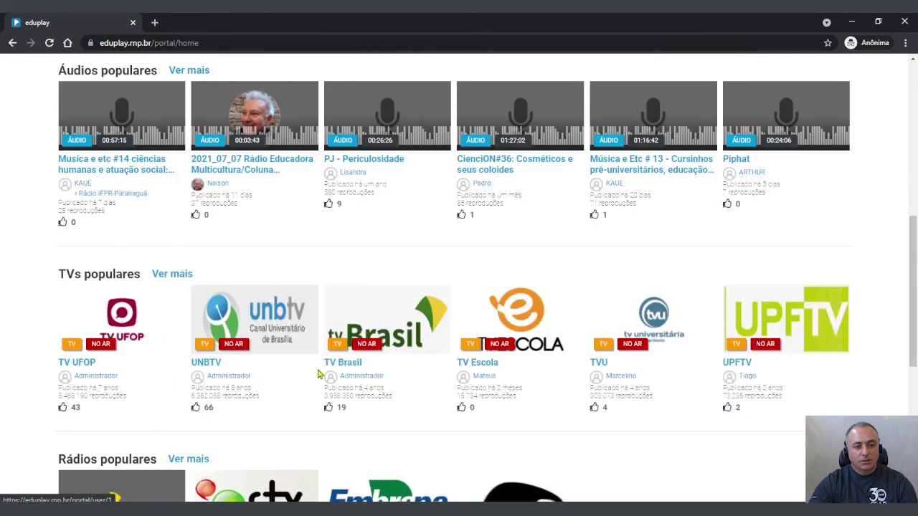
scroll(455, 385, "down", 2)
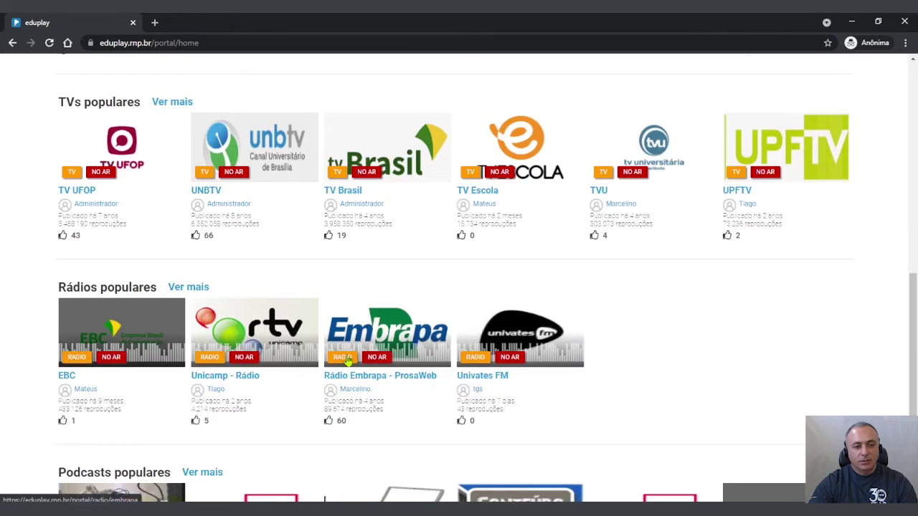
scroll(315, 377, "down", 2)
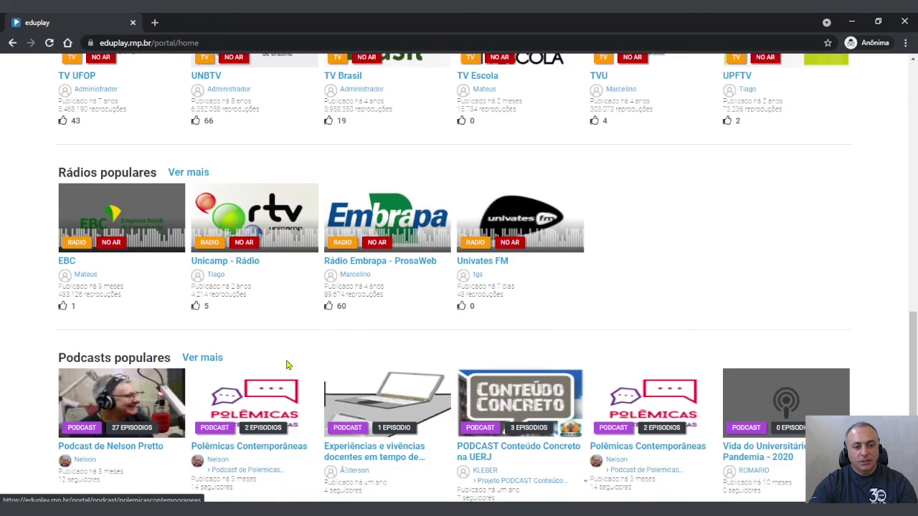
scroll(270, 366, "down", 2)
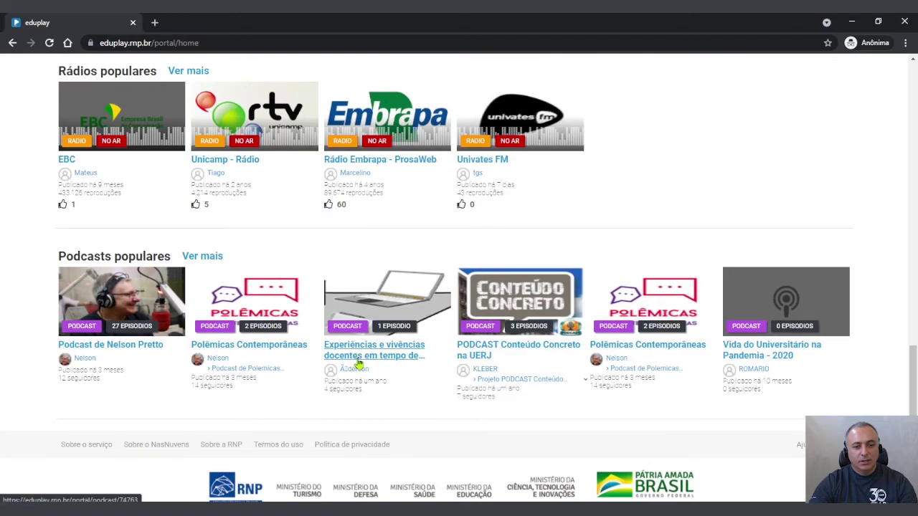
scroll(359, 364, "up", 12)
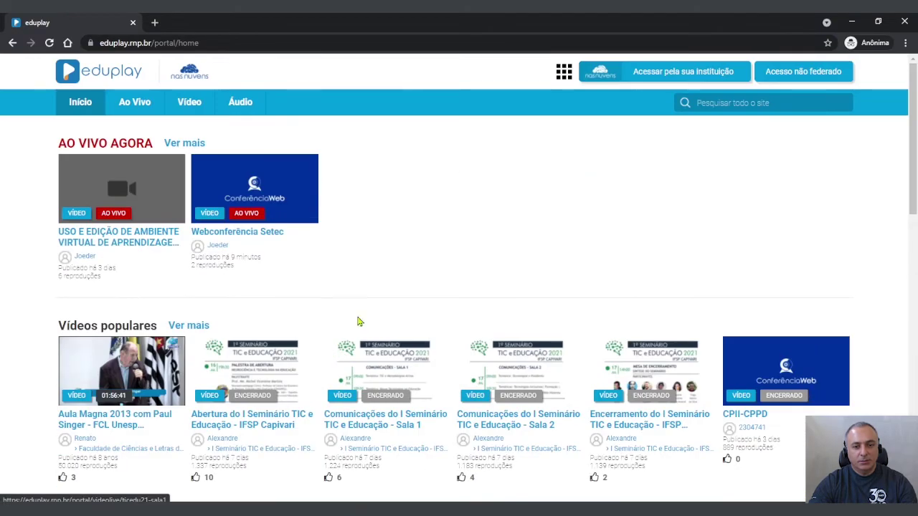
scroll(93, 328, "down", 3)
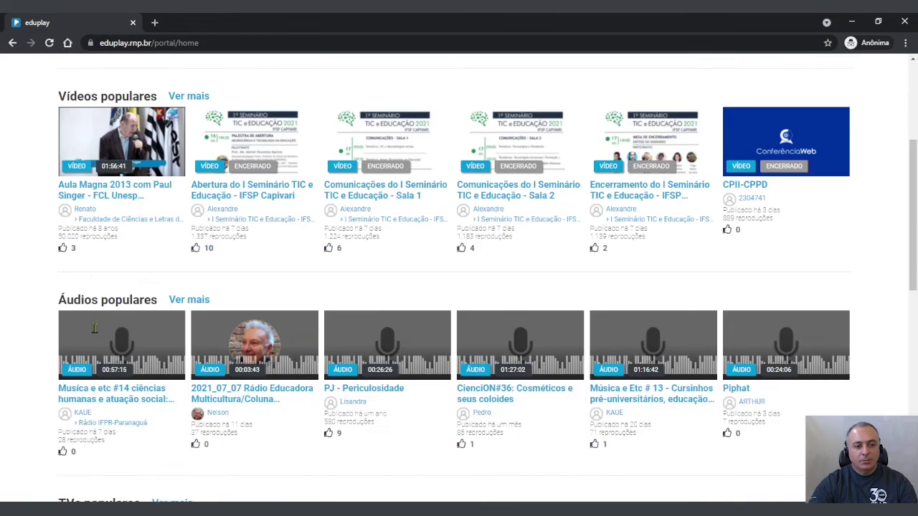
scroll(93, 328, "down", 7)
scroll(93, 326, "up", 8)
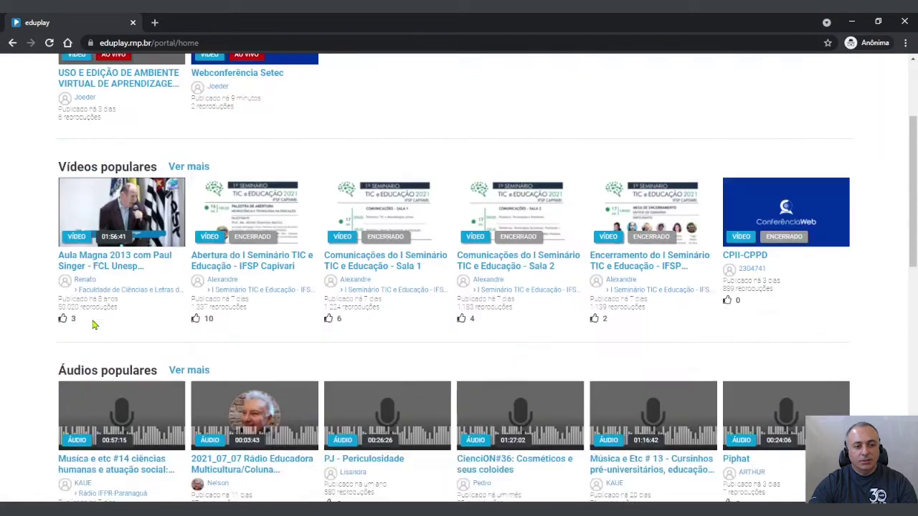
scroll(93, 325, "up", 3)
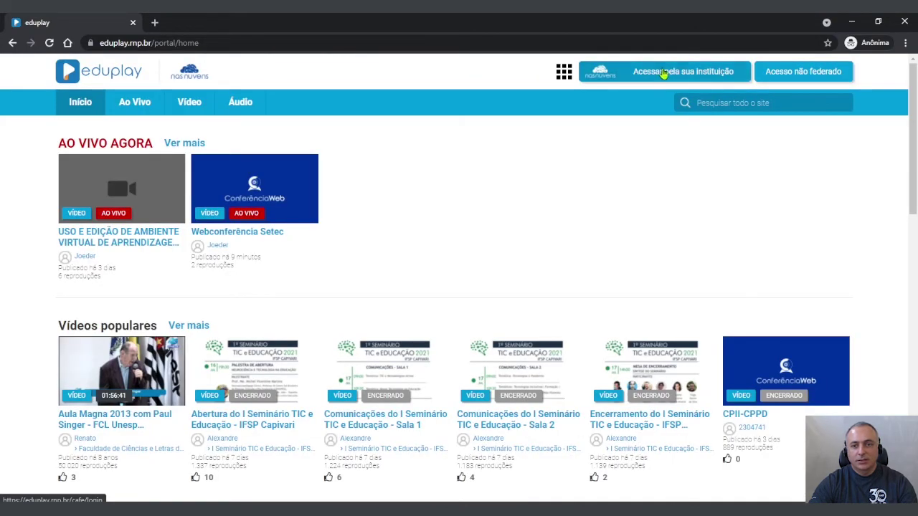
Choose institutional sign-in, search 'unb', and proceed to the Universidade de Brasilia login
left_click(664, 74)
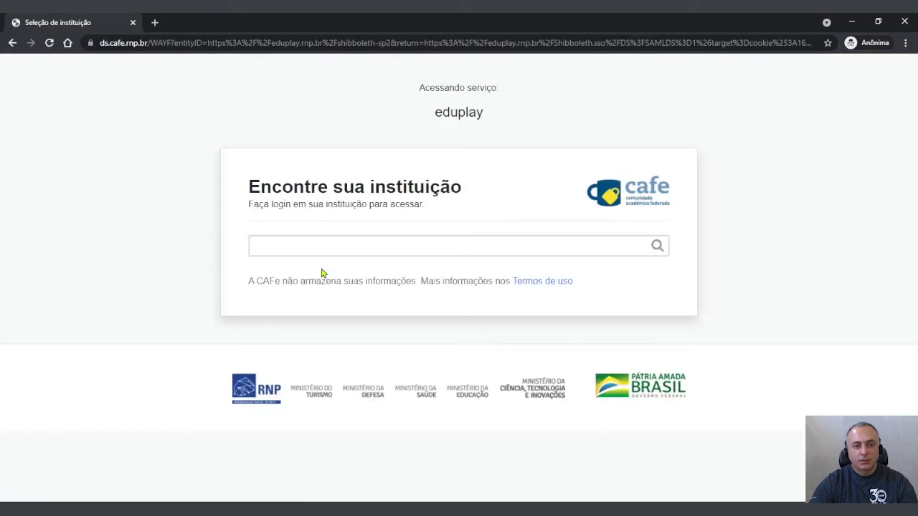
left_click(326, 248)
type("un")
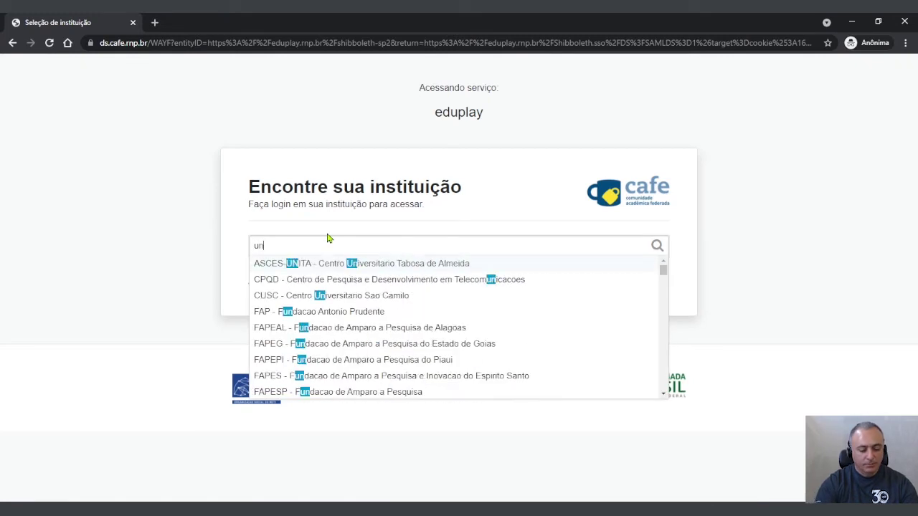
type("b")
key("Return")
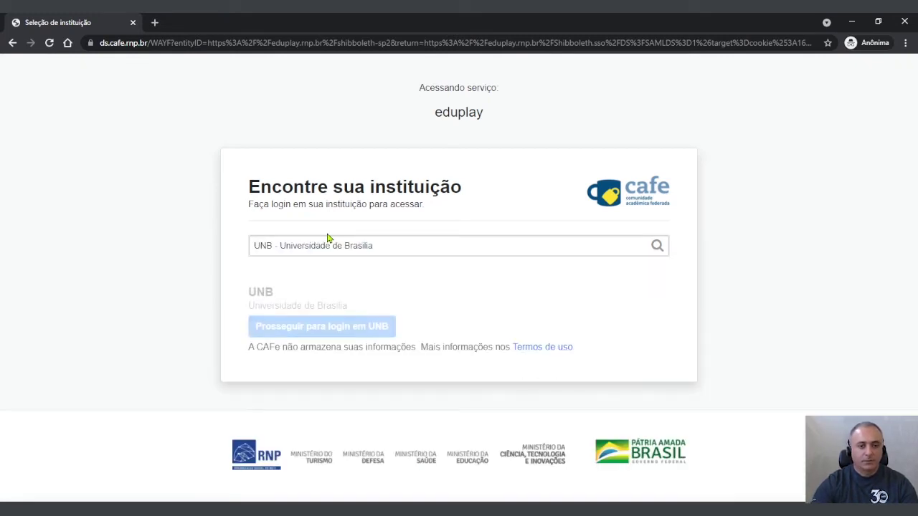
left_click(349, 327)
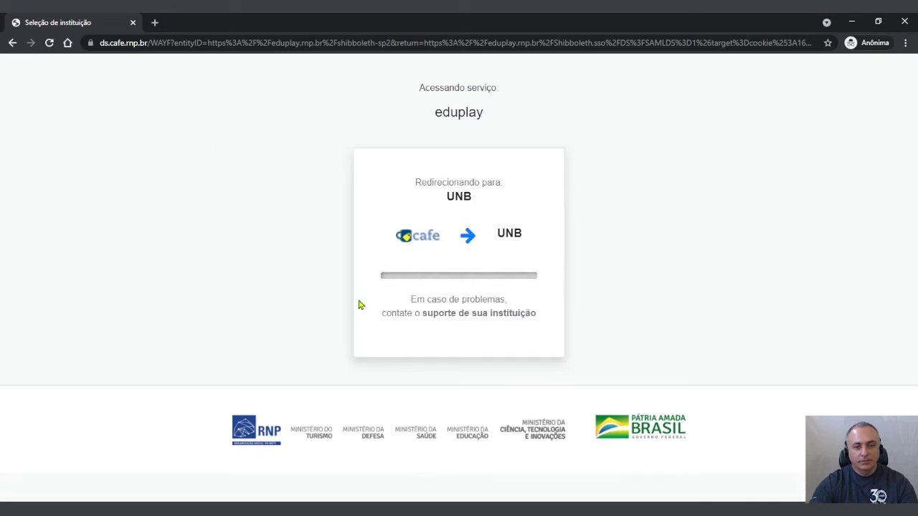
Log in with the saved UnB credentials and accept releasing account information to eduplay
right_click(360, 305)
left_click(309, 294)
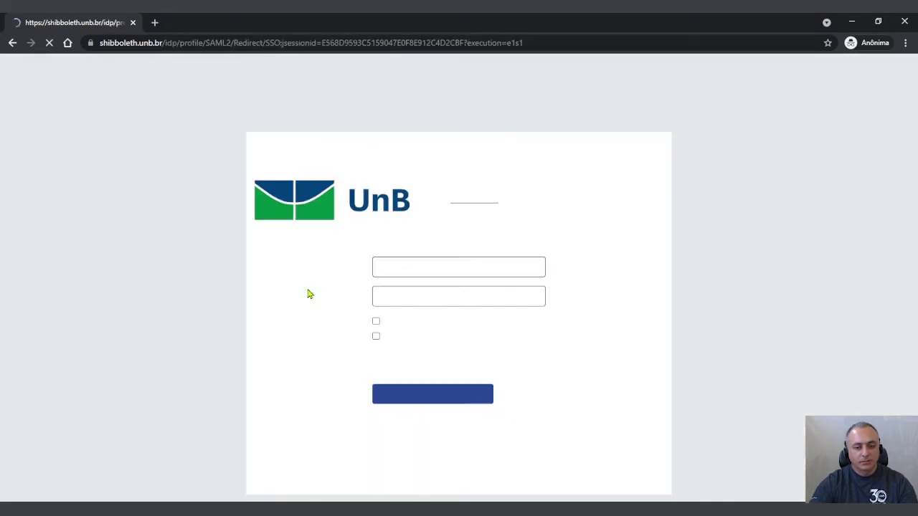
left_click(386, 266)
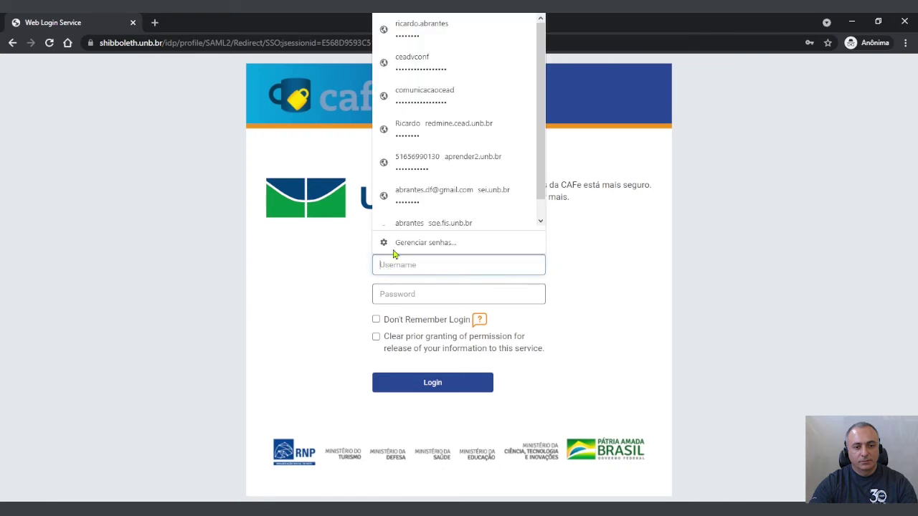
left_click(436, 28)
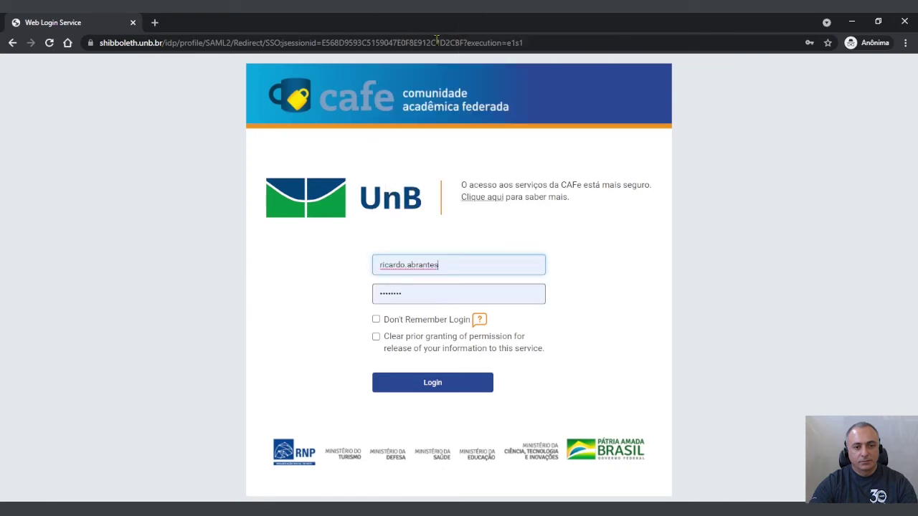
left_click(439, 385)
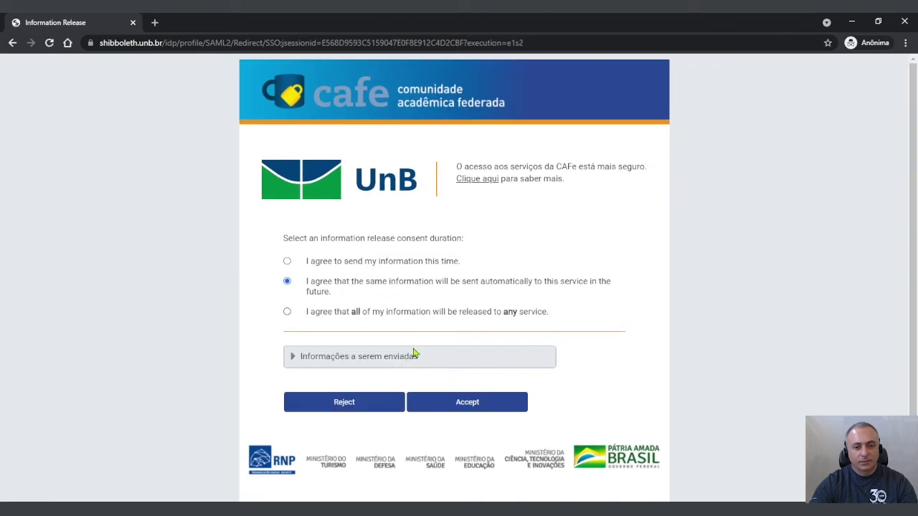
left_click(467, 403)
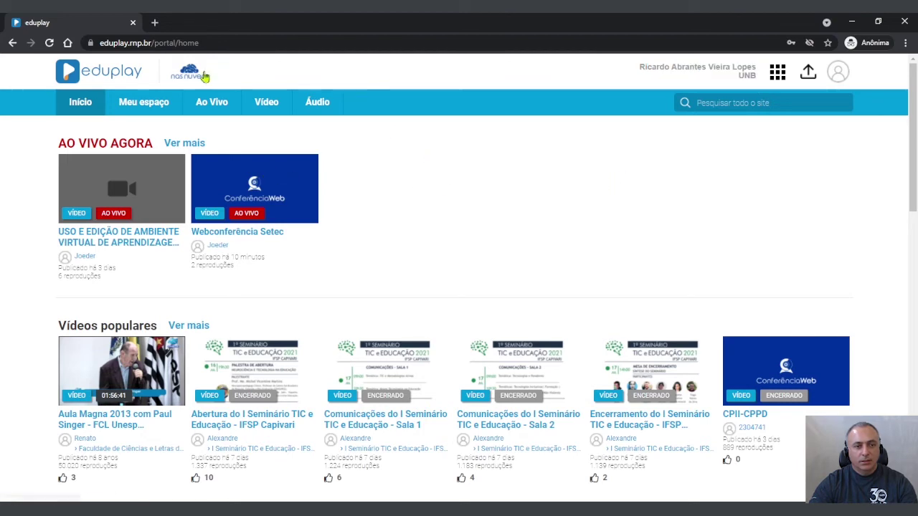
Go through Meu espaço and Meu conteúdo to the Enviar page for new uploads
left_click(149, 105)
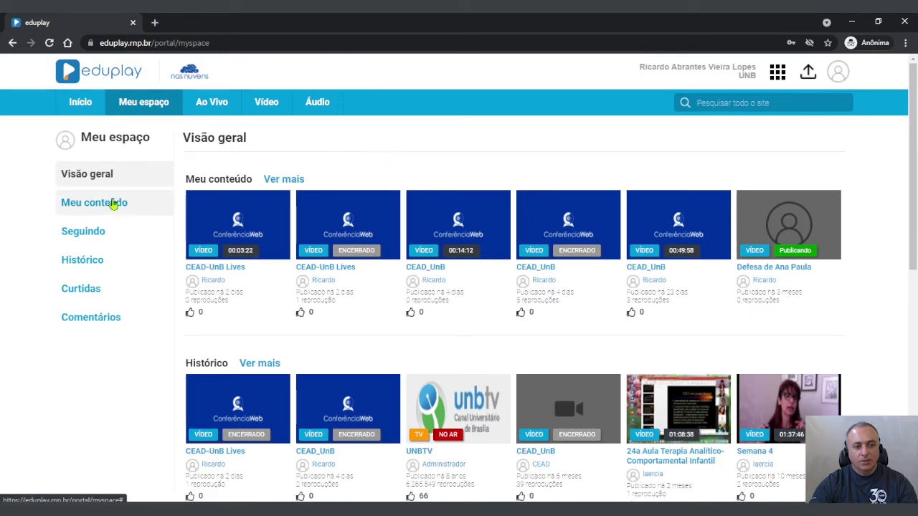
left_click(111, 207)
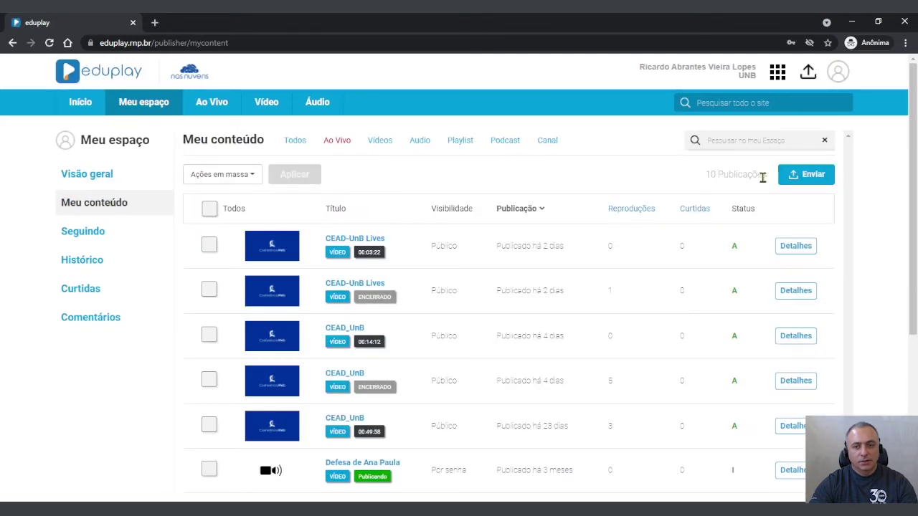
left_click(809, 183)
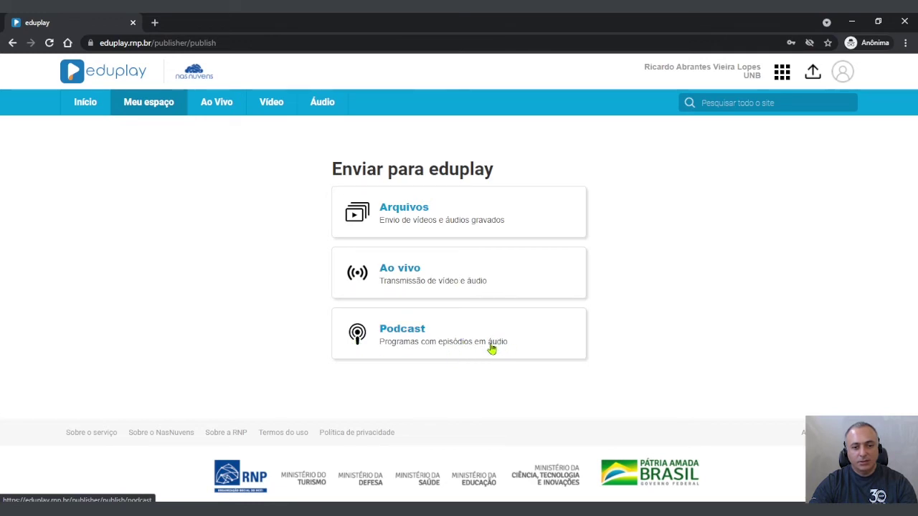
Upload meeting_held_on_22_dec_17_35..mp4 through Arquivos and open its details form while it uploads
left_click(417, 213)
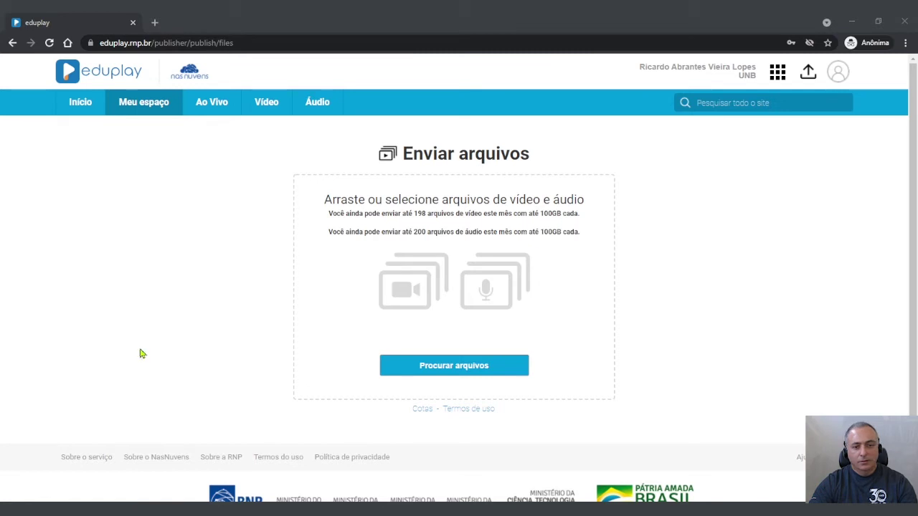
left_click_drag(142, 353, 451, 287)
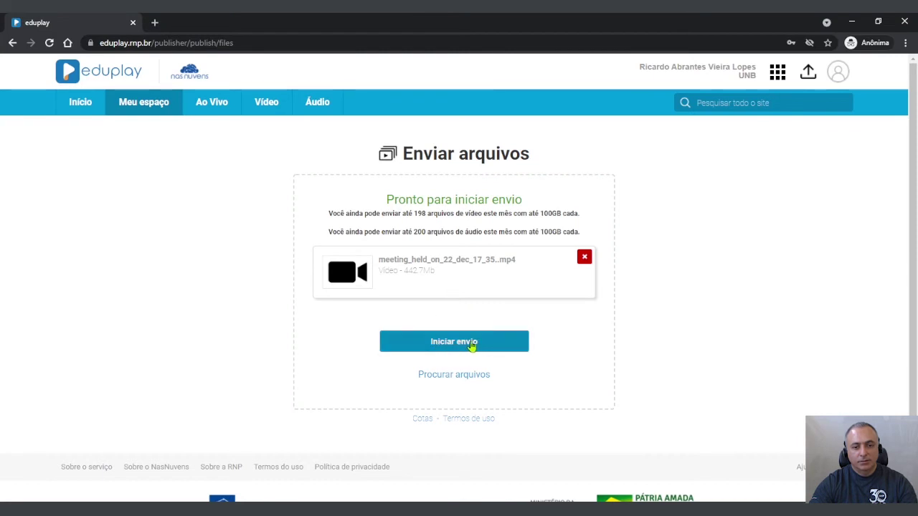
left_click(472, 343)
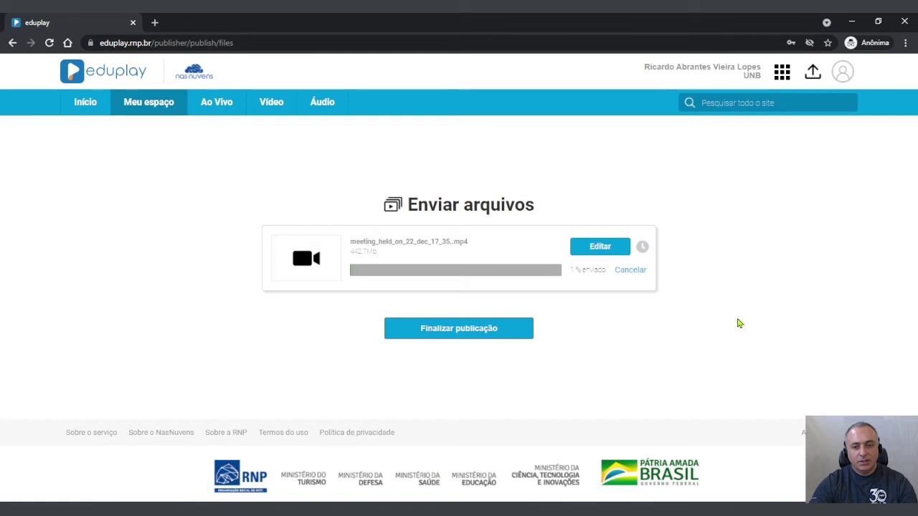
left_click(607, 248)
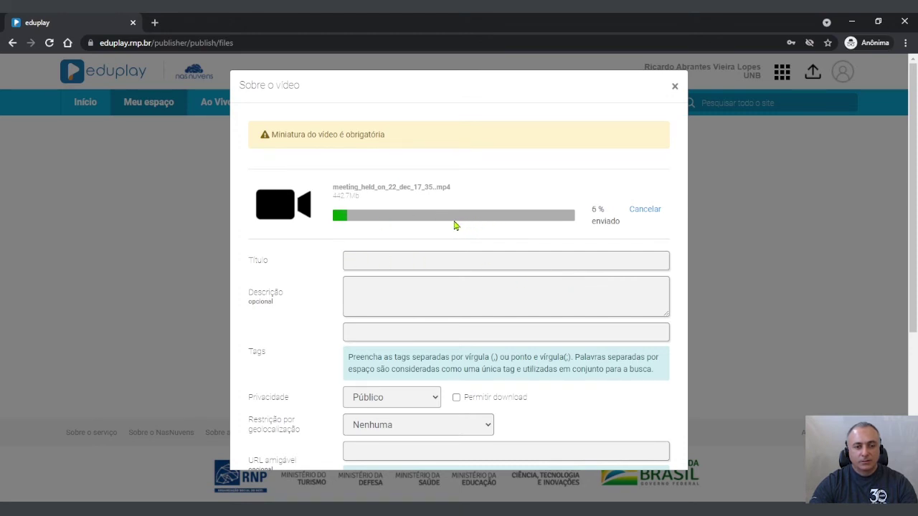
Set the video's Privacidade to Público não visível
left_click(389, 259)
left_click(387, 293)
scroll(384, 290, "down", 1)
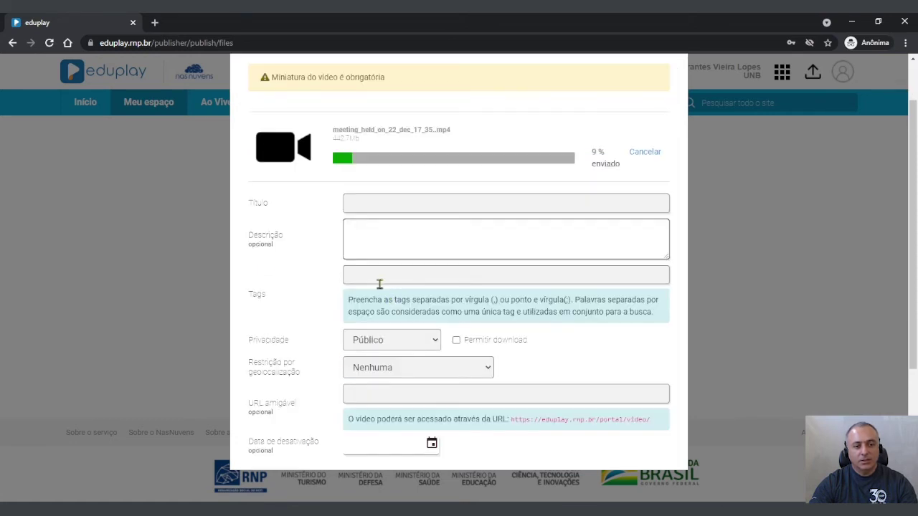
left_click(379, 275)
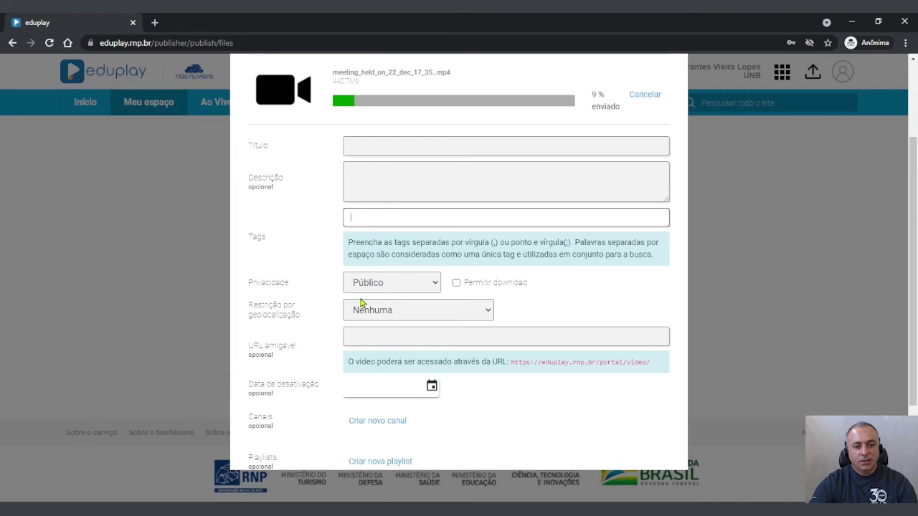
left_click(430, 282)
left_click(381, 306)
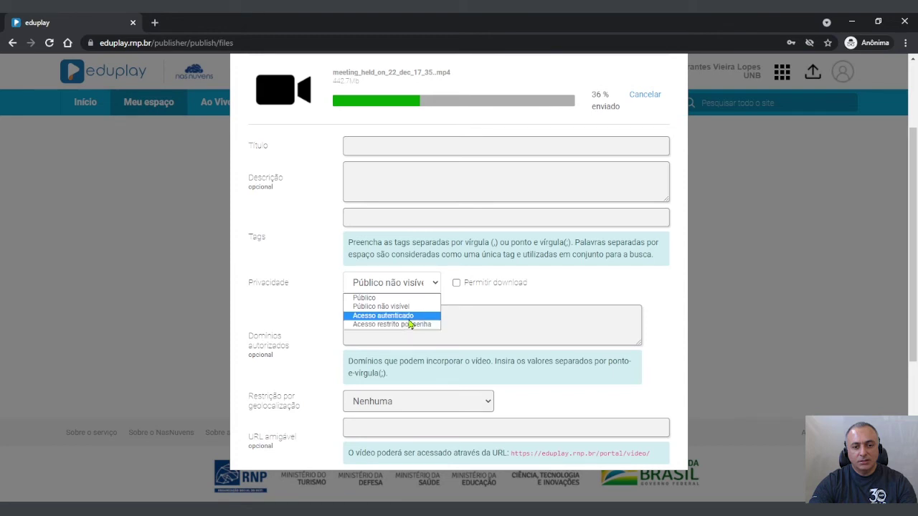
Leave the geolocation restriction at Nenhuma
left_click(493, 321)
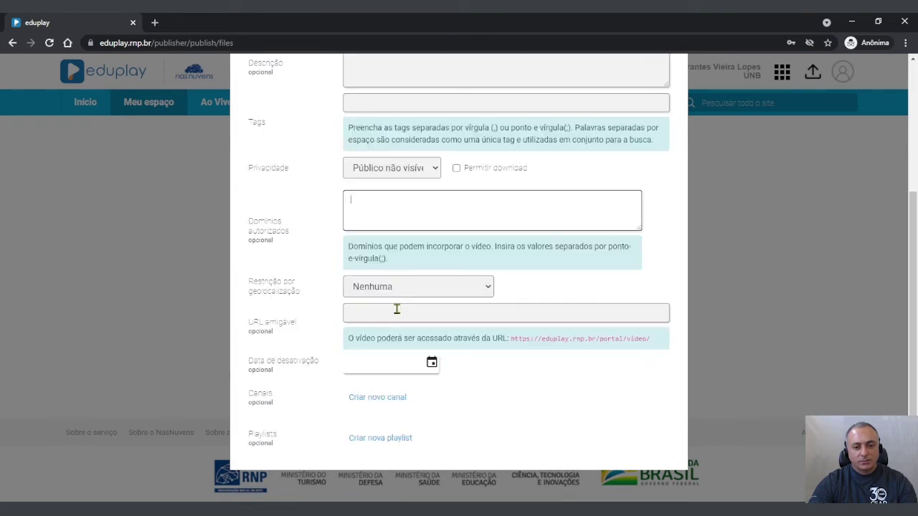
scroll(394, 310, "down", 2)
left_click(488, 286)
left_click(485, 288)
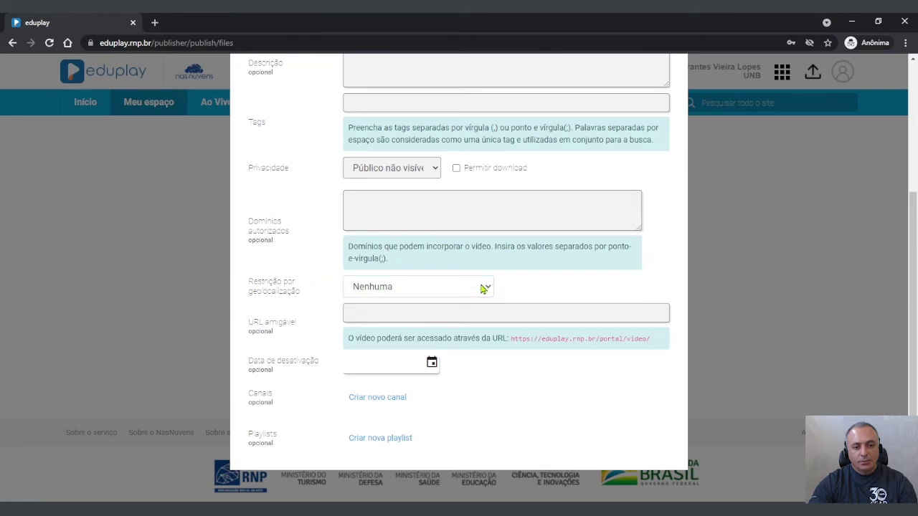
left_click(484, 288)
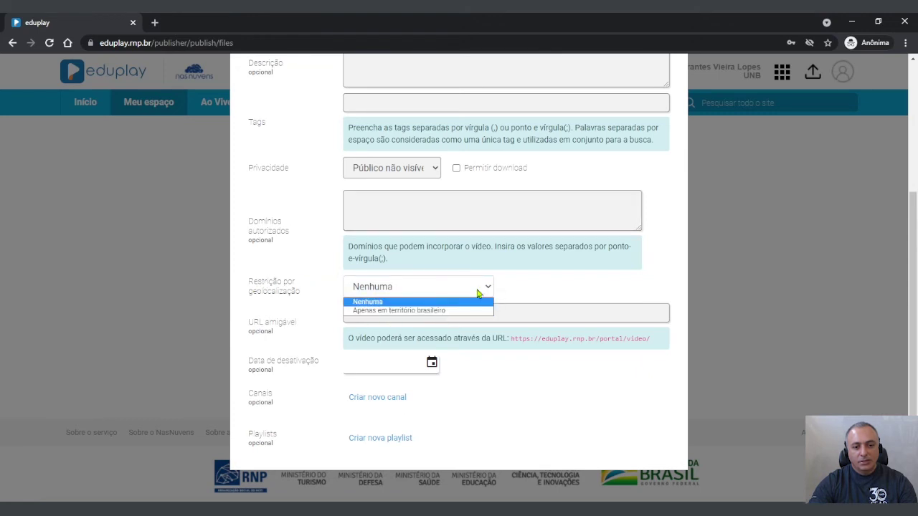
left_click(481, 288)
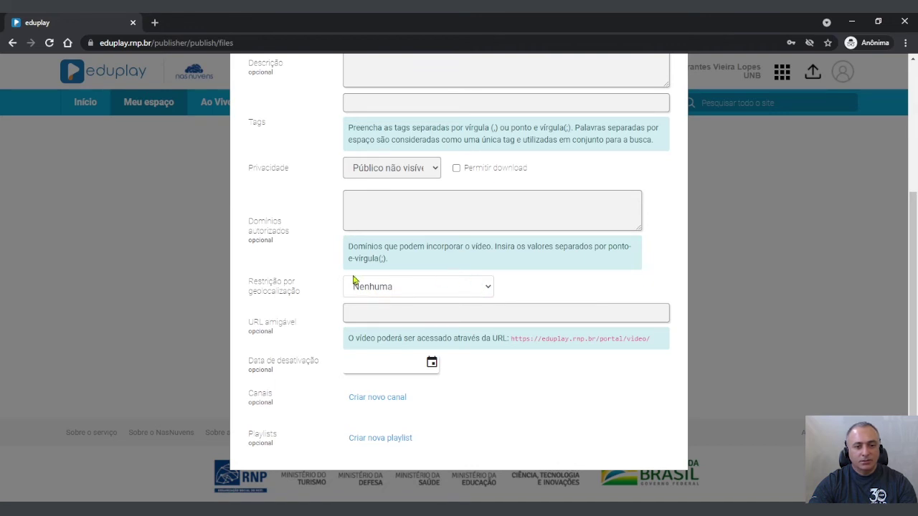
Enter aula1 as the friendly URL, save the details, and close the form
left_click(433, 314)
type("a")
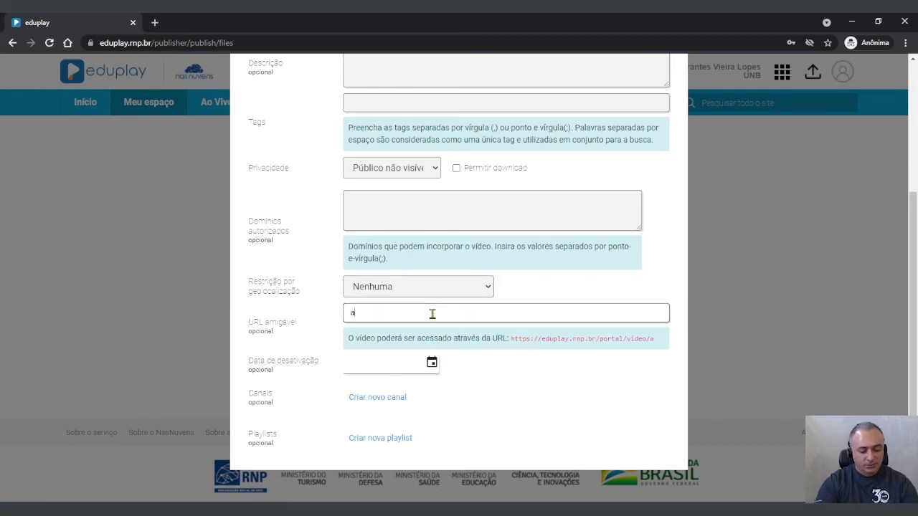
type("ula1")
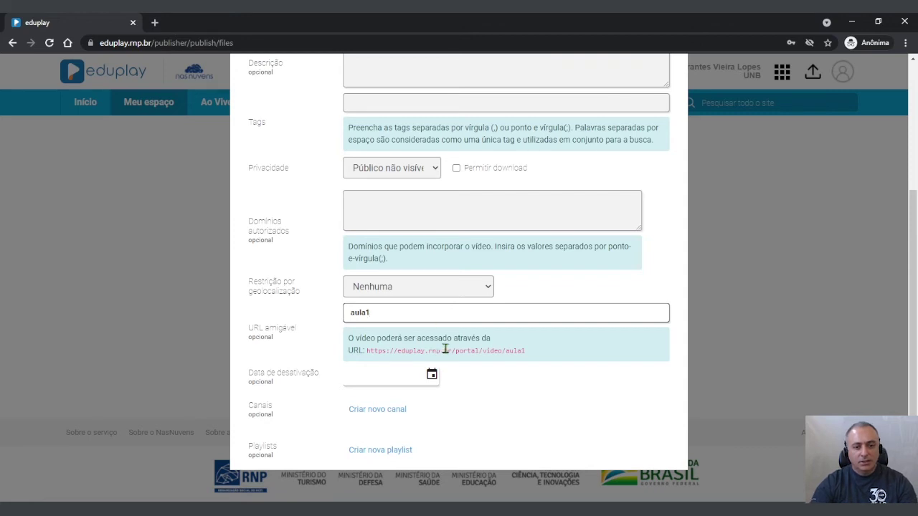
left_click_drag(351, 312, 383, 313)
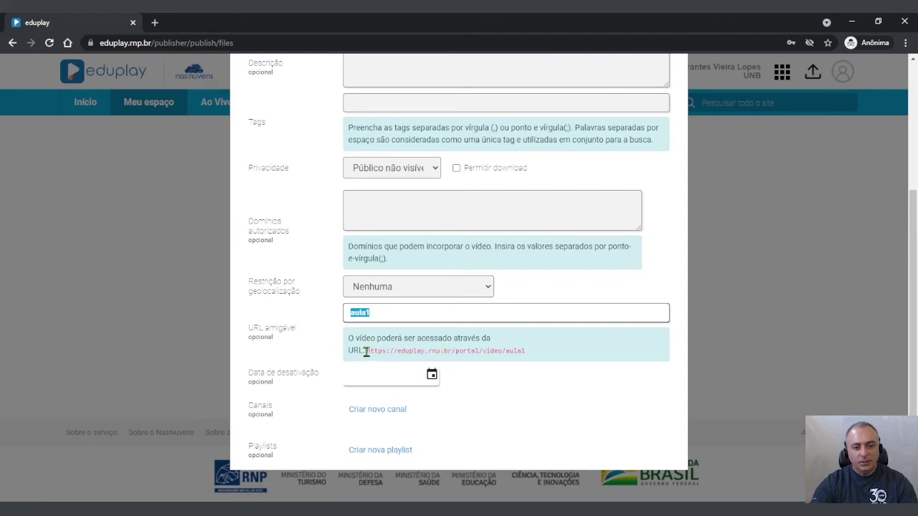
left_click_drag(365, 351, 528, 358)
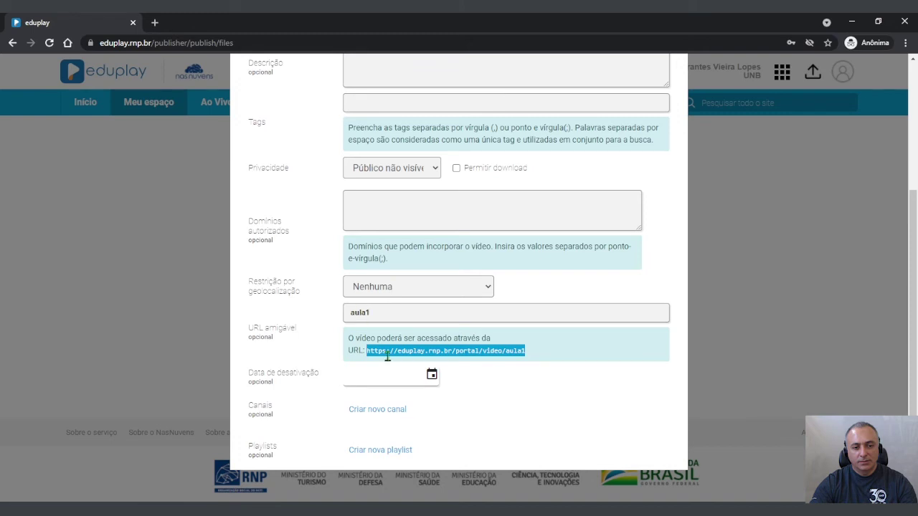
left_click(513, 406)
scroll(512, 404, "down", 1)
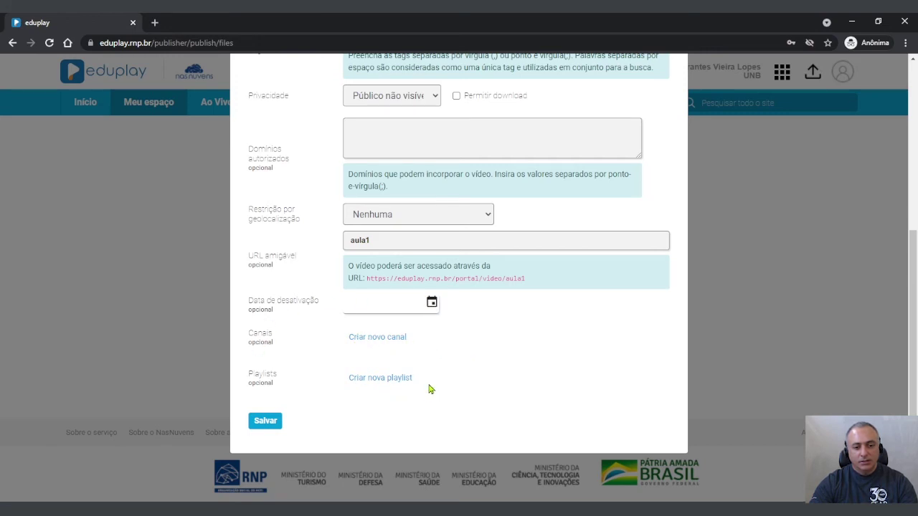
left_click(263, 422)
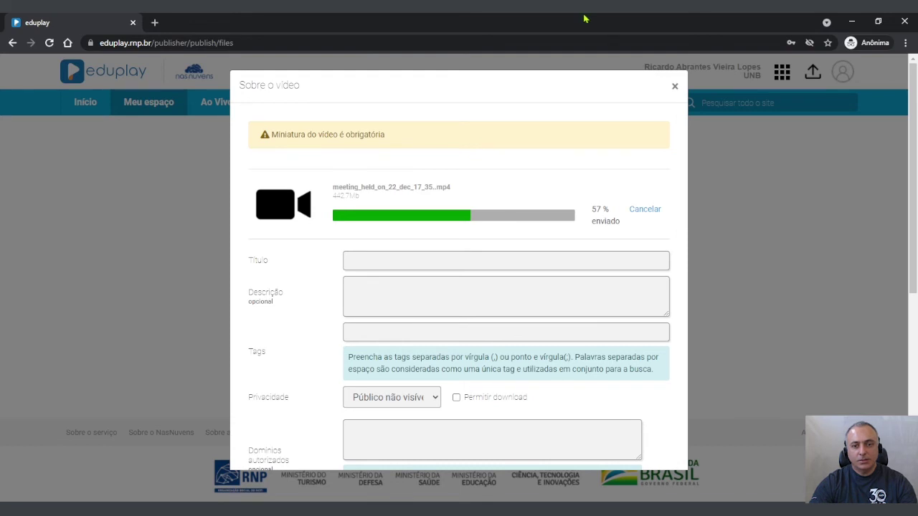
left_click(675, 88)
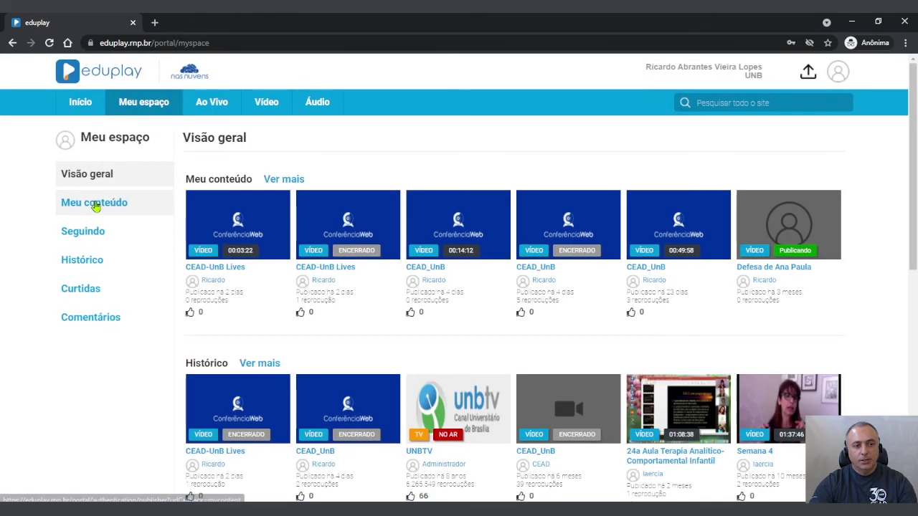
In the content list, open the CEAD video's Detalhes and scroll through its settings
left_click(94, 204)
scroll(550, 172, "down", 1)
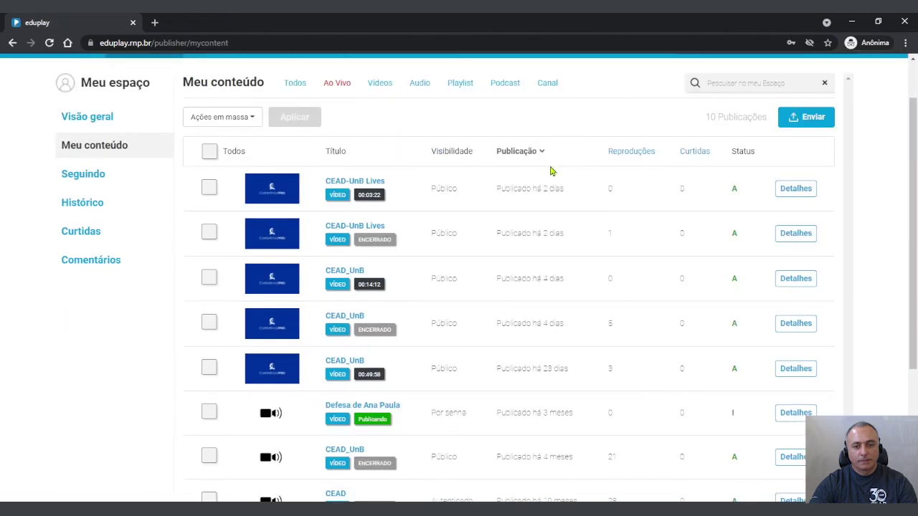
scroll(705, 222, "down", 3)
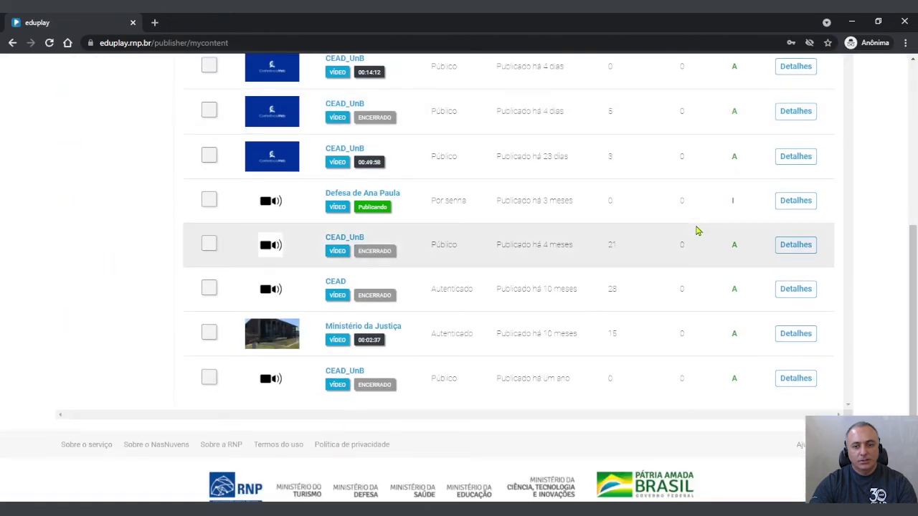
scroll(700, 379, "up", 4)
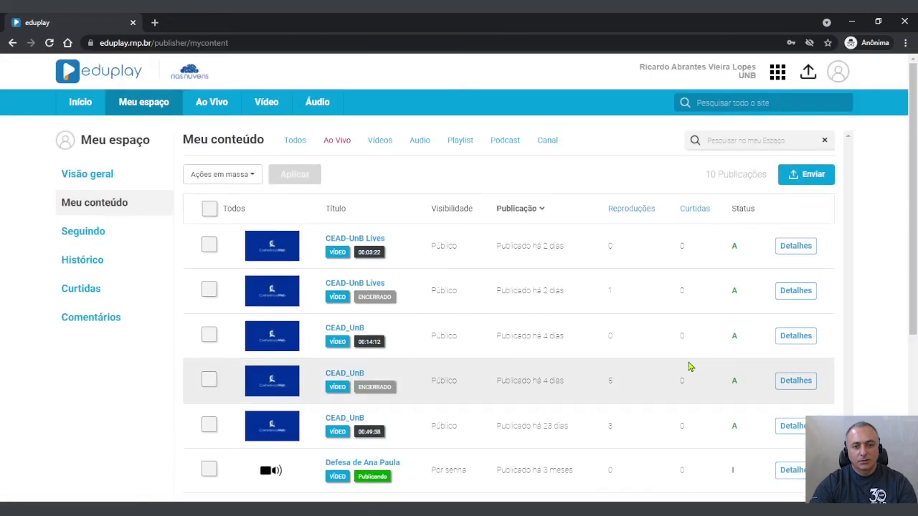
scroll(600, 277, "down", 2)
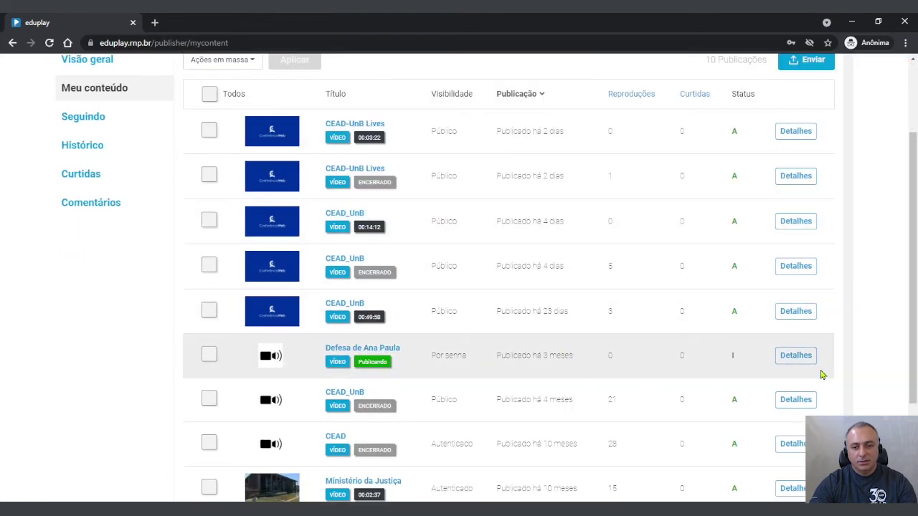
scroll(508, 373, "down", 2)
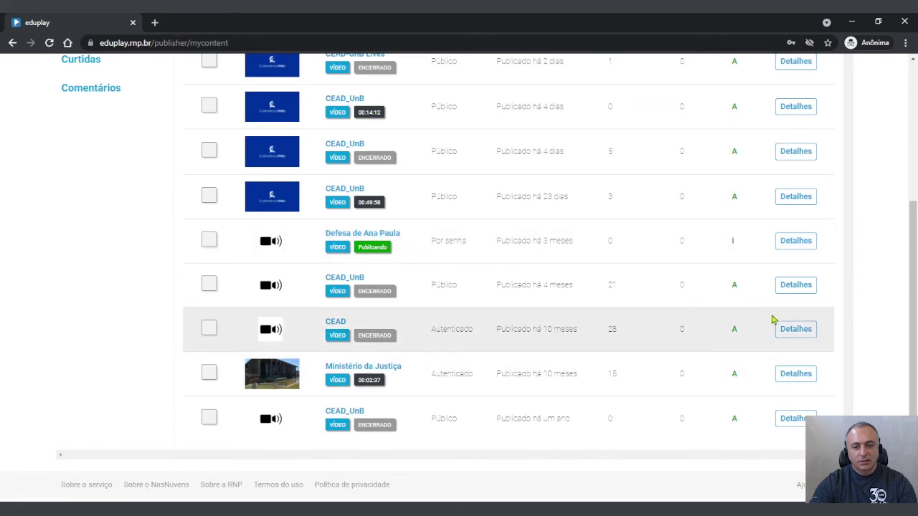
left_click(789, 333)
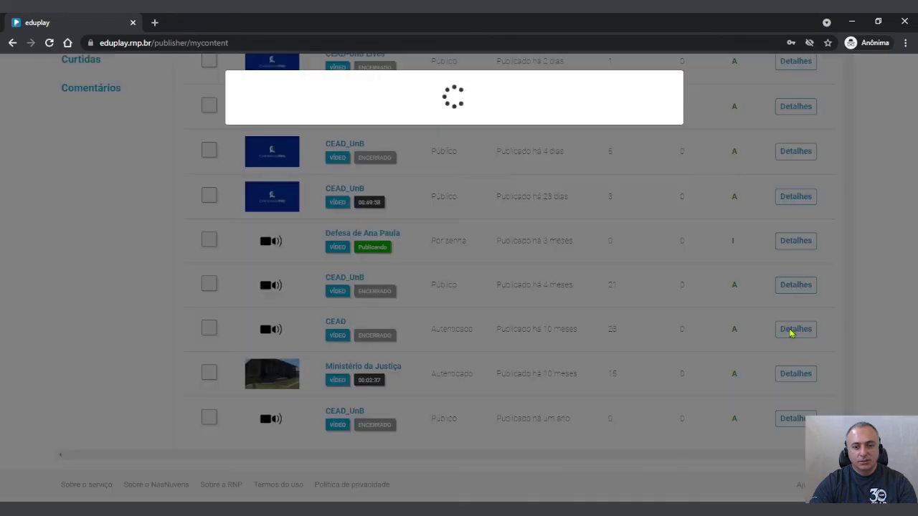
scroll(405, 287, "down", 3)
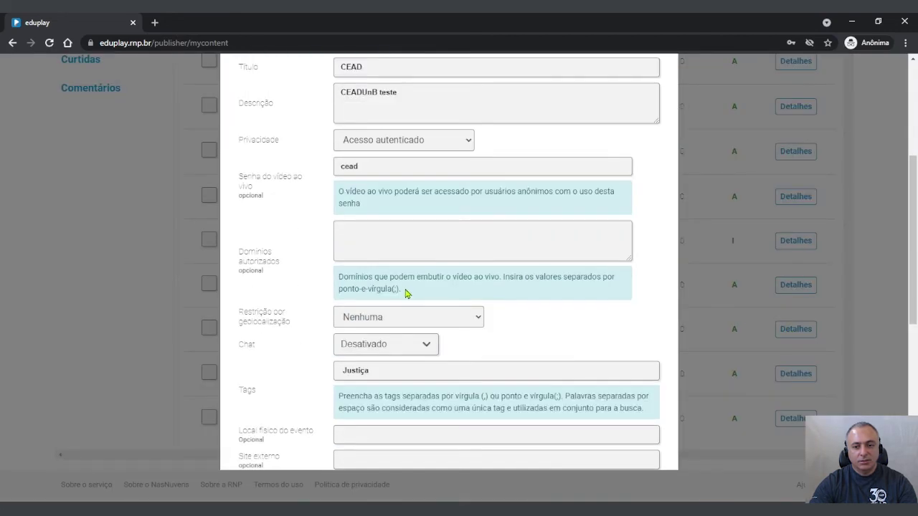
scroll(404, 362, "down", 3)
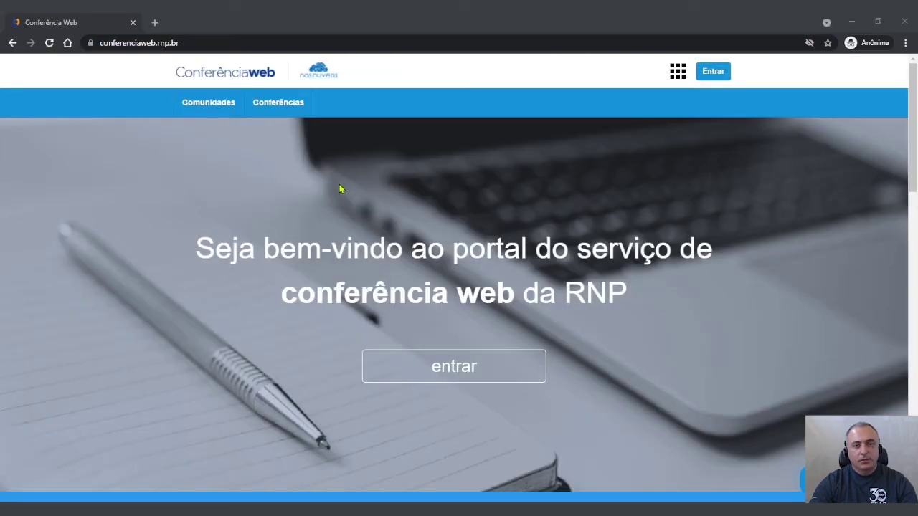
Sign in to Conferência Web with the CAFe federated UnB account, accepting the consent
left_click(440, 376)
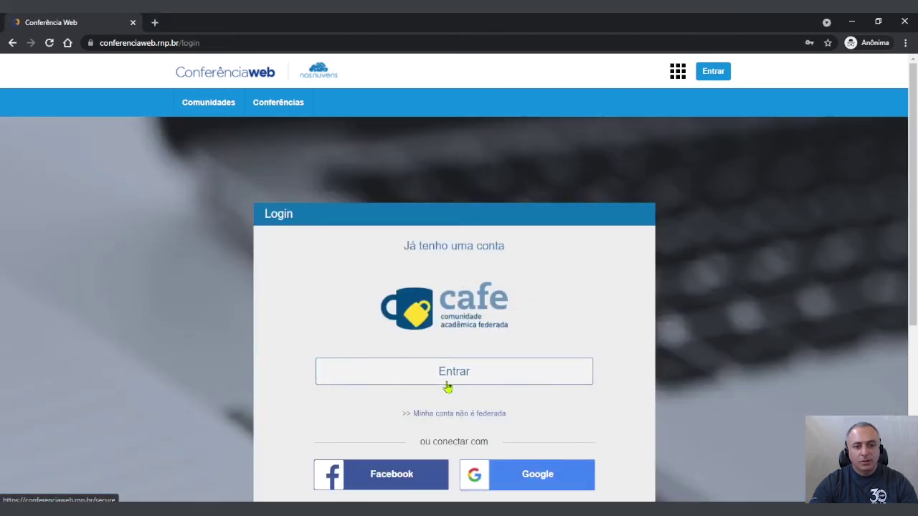
left_click(447, 376)
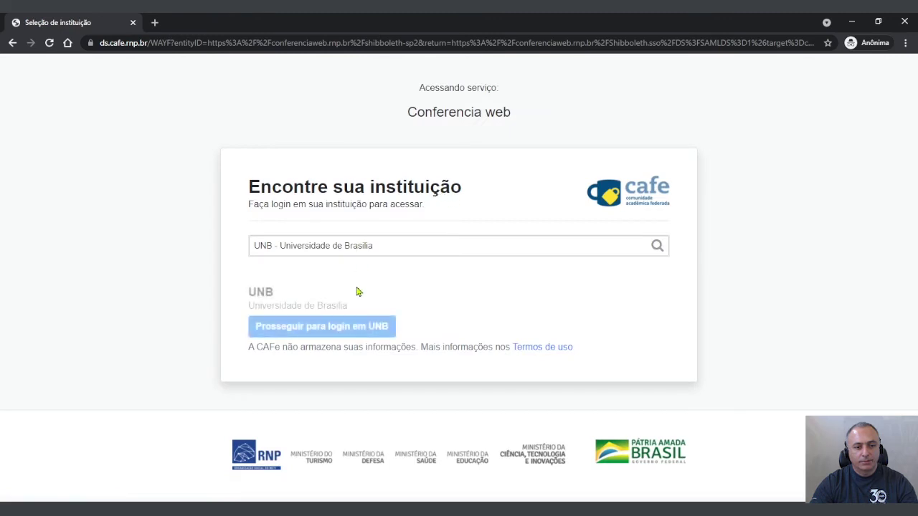
left_click(350, 324)
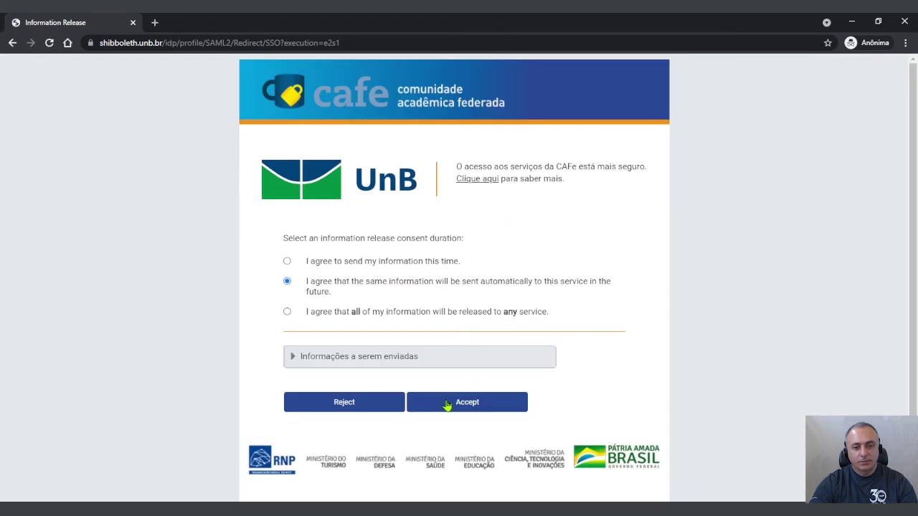
left_click(446, 403)
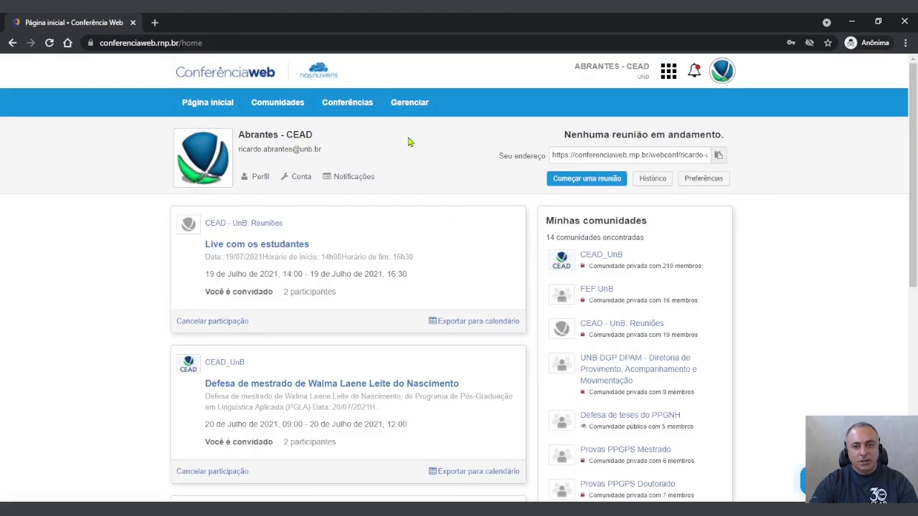
Review your meeting Histórico, then go back to the Página inicial
left_click(652, 183)
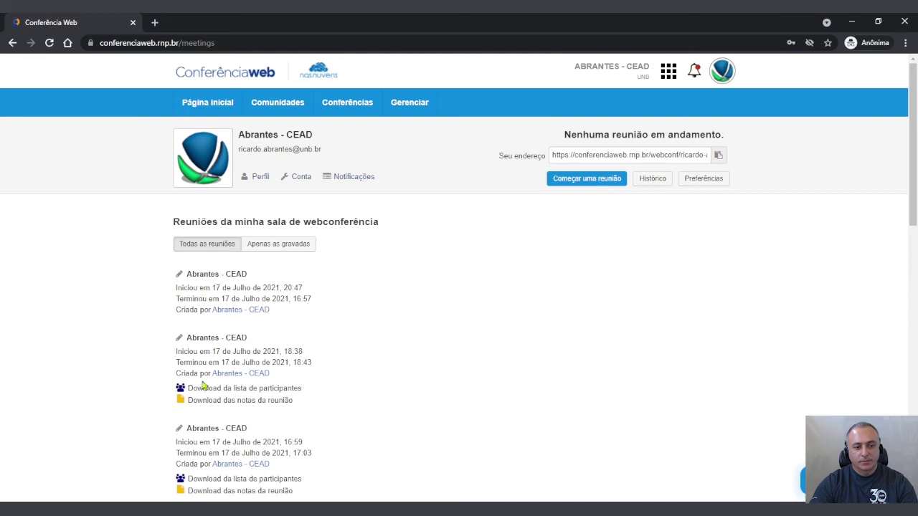
scroll(204, 388, "down", 1)
scroll(200, 402, "down", 2)
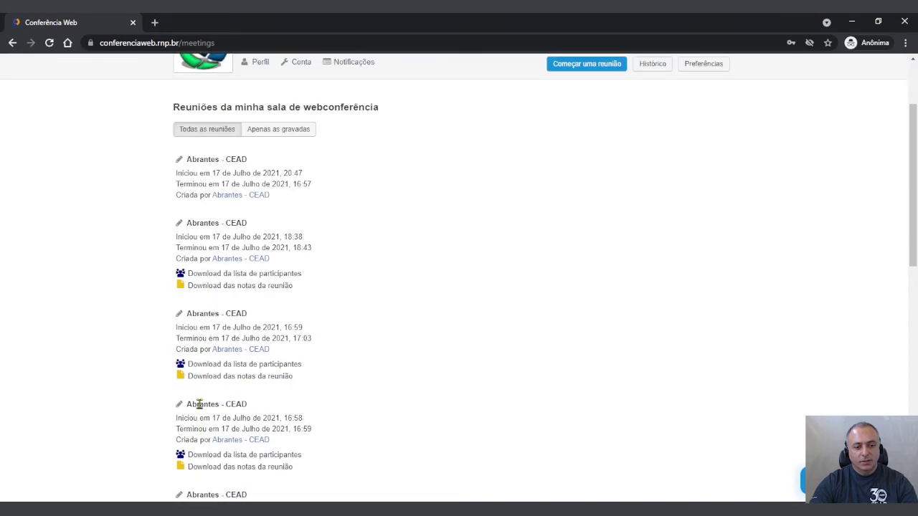
scroll(200, 407, "down", 10)
scroll(197, 402, "up", 13)
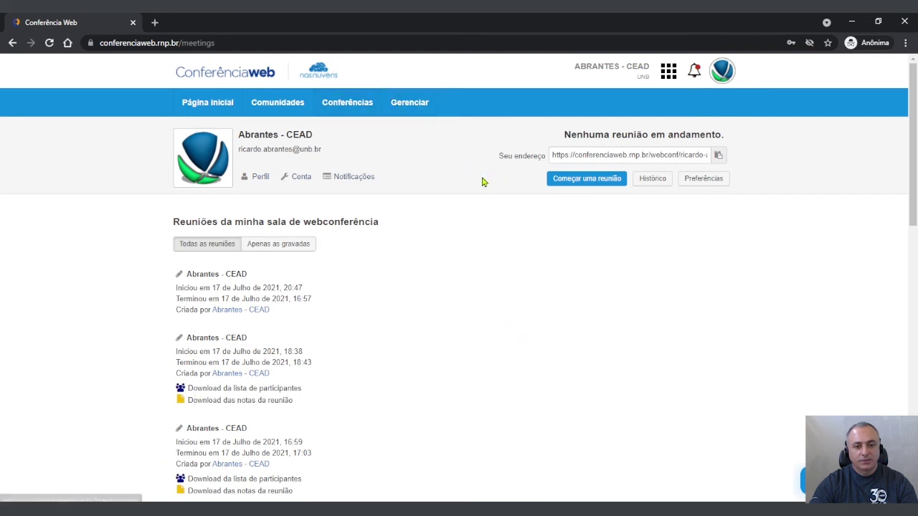
left_click(217, 105)
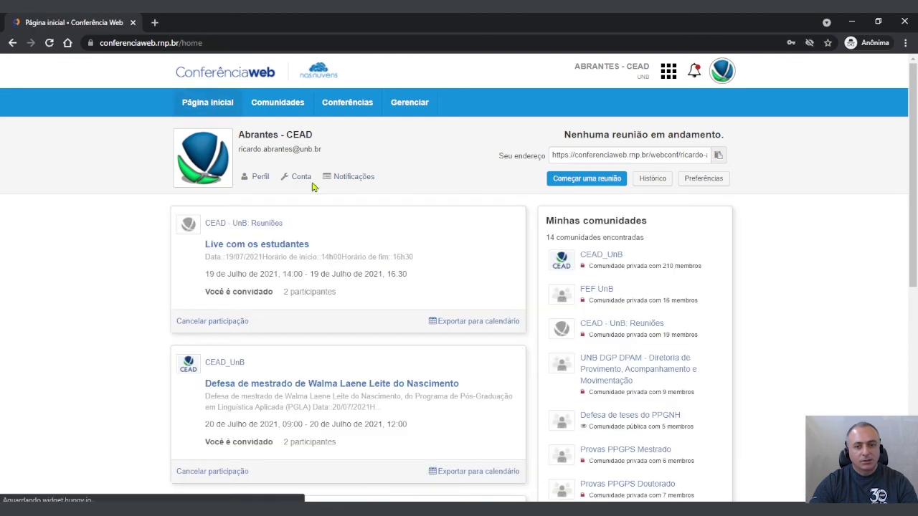
List only the recorded meetings in the CEAD_UnB community's Webconferência history
left_click(601, 260)
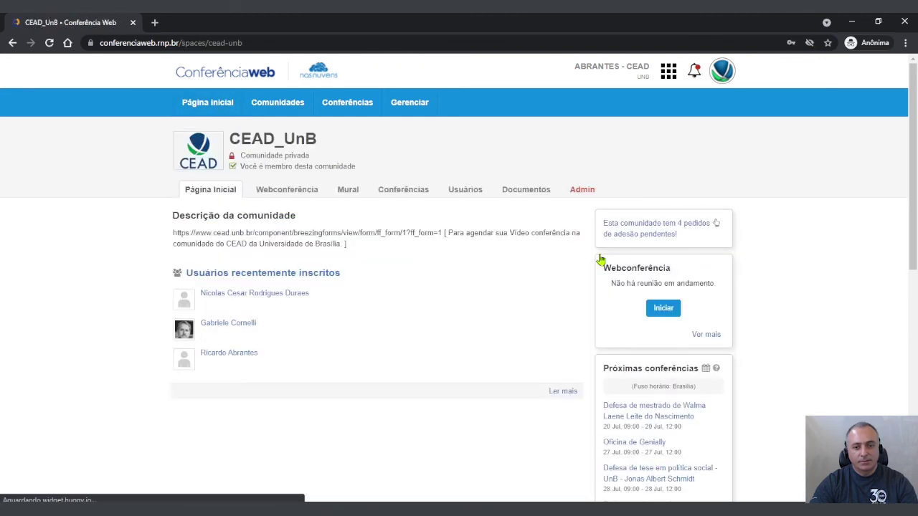
left_click(292, 194)
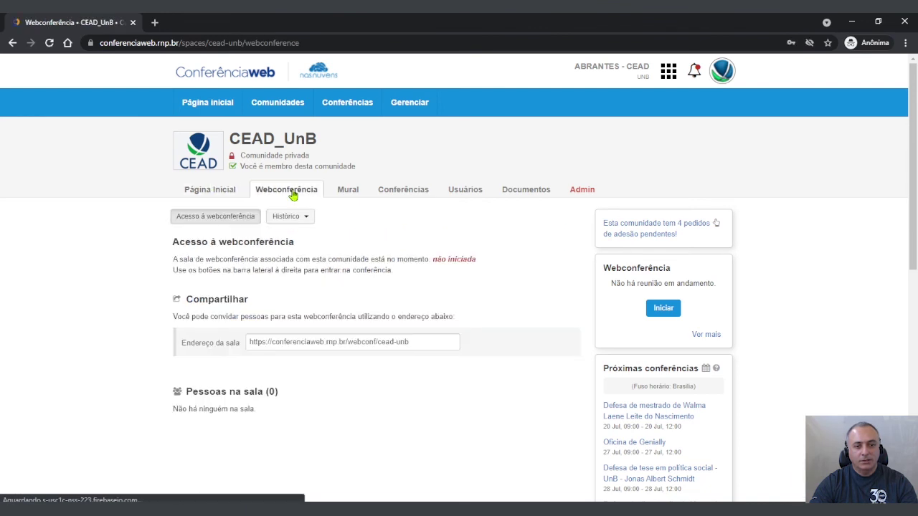
left_click(289, 215)
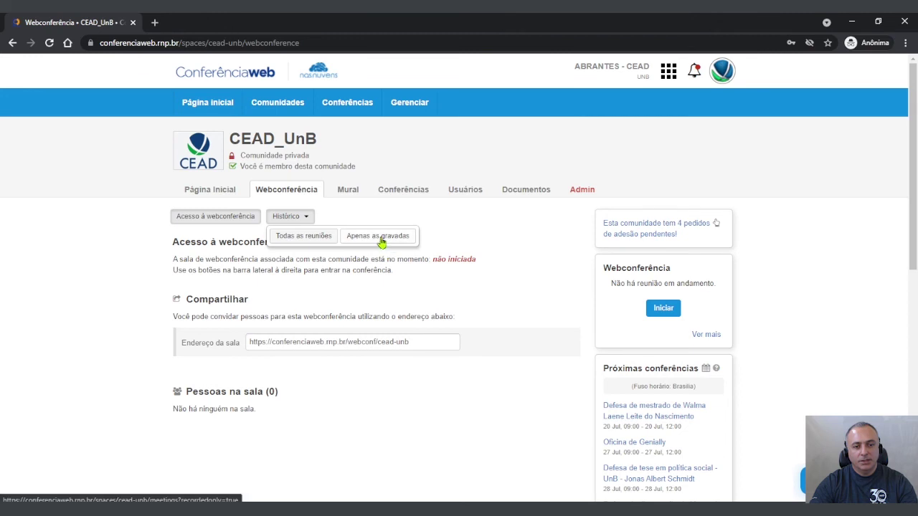
left_click(380, 239)
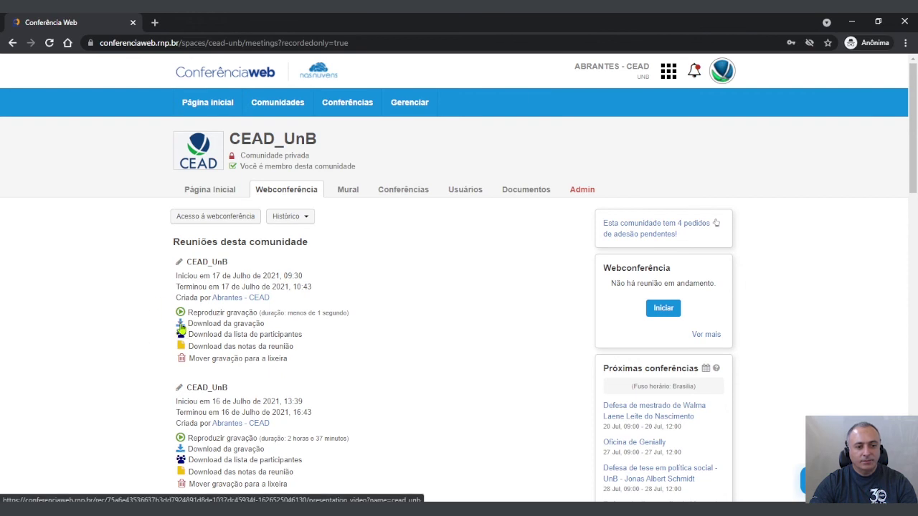
Save the 17 July recording as cead_unb in Videos OBS and open its playback
left_click(180, 324)
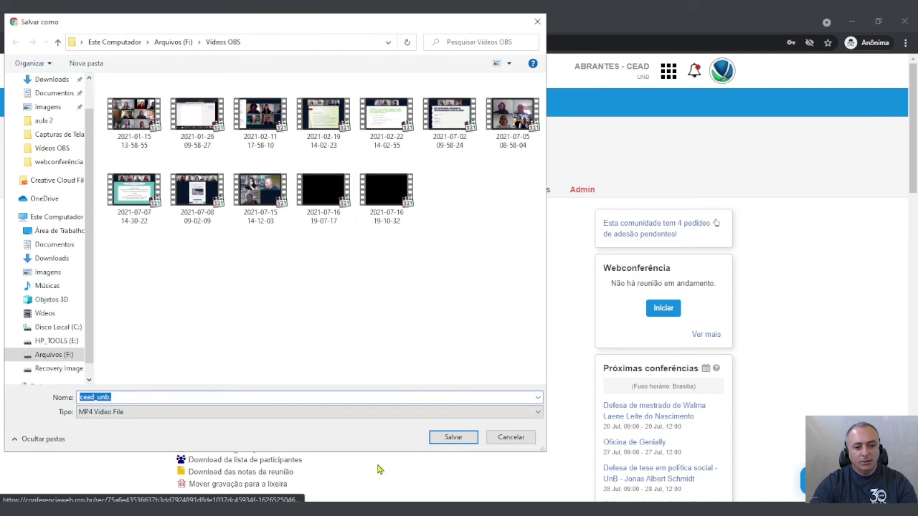
left_click(454, 444)
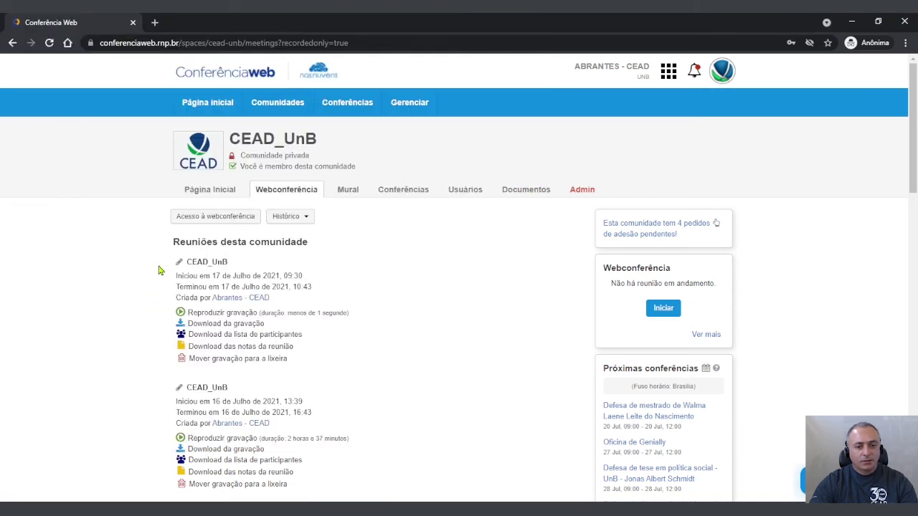
left_click(180, 314)
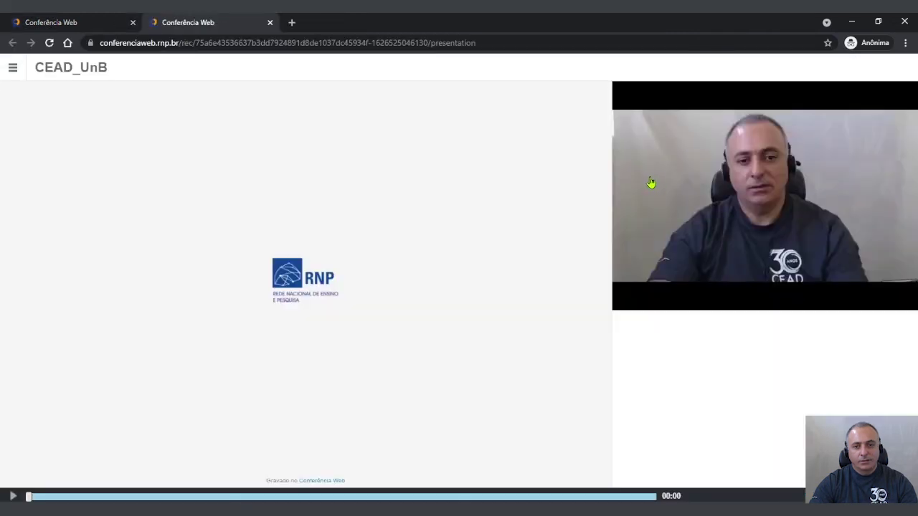
Check the webcam video's options, return to the recorded-meetings tab, and reopen the playback
right_click(694, 144)
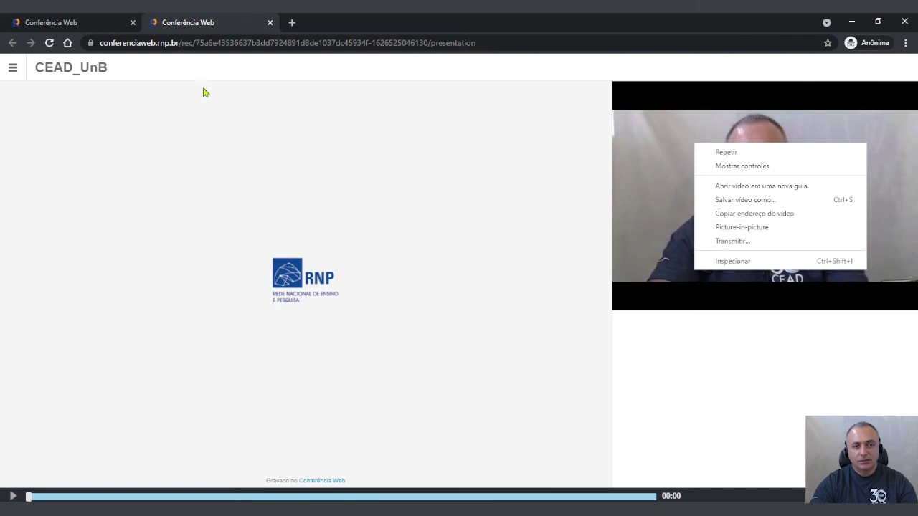
left_click(65, 22)
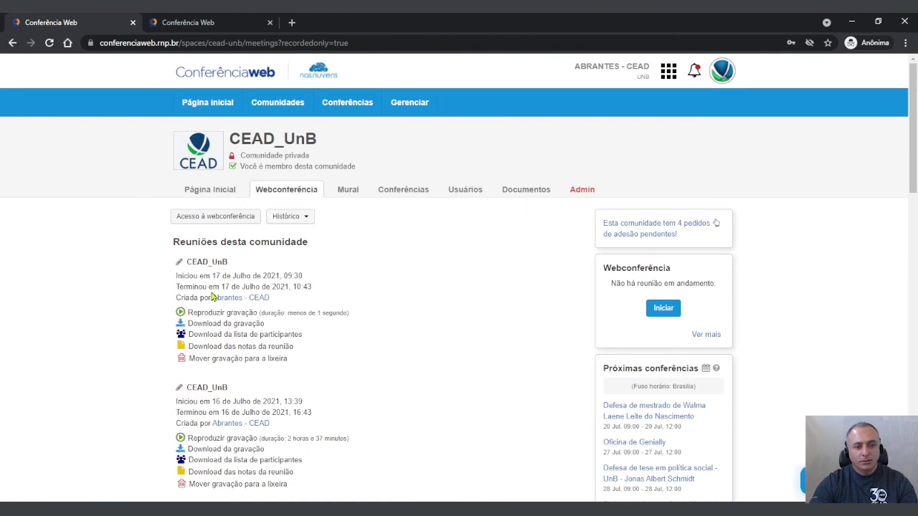
left_click(181, 313)
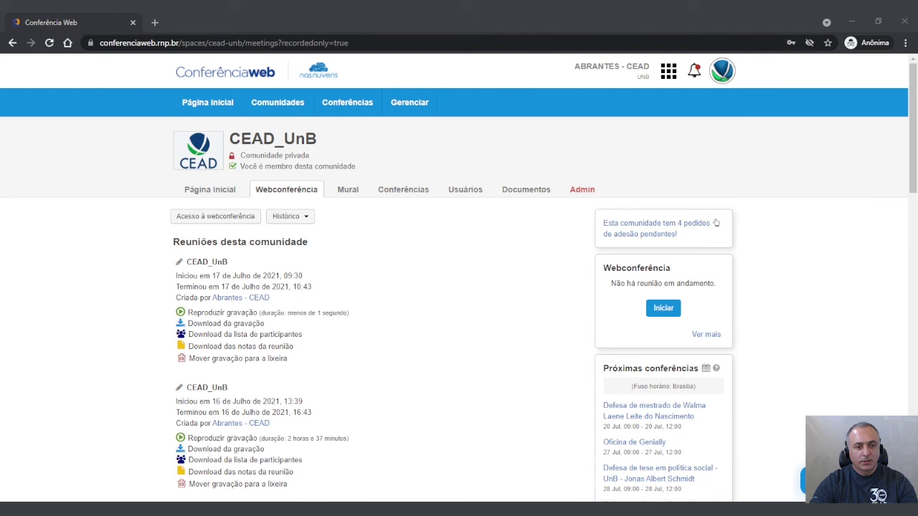
Play meeting_held_on_22_dec_17_35..mp4 briefly in Media Player Classic, pause it, and close the player
left_click_drag(715, 223, 560, 35)
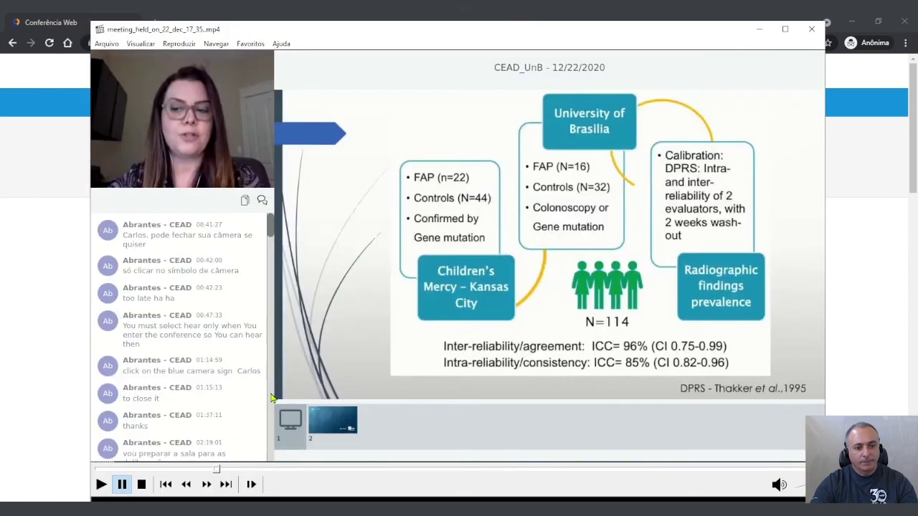
left_click(101, 486)
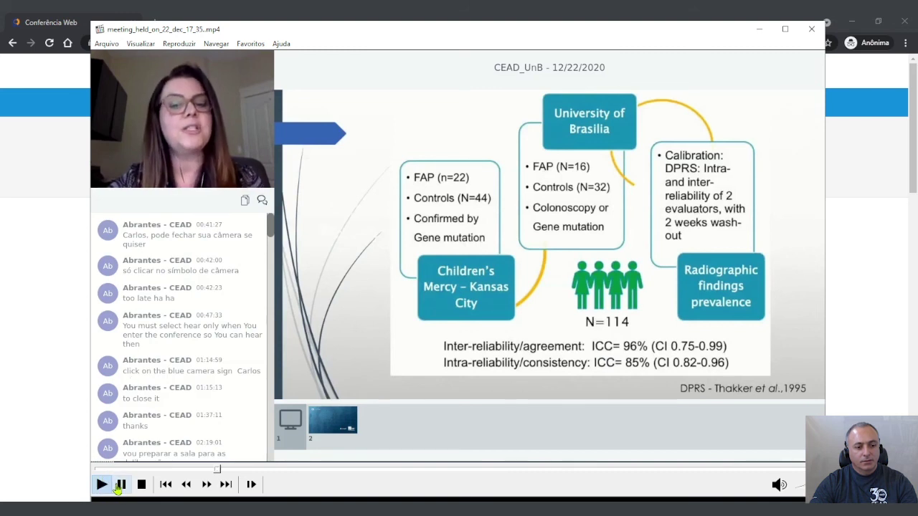
left_click(120, 486)
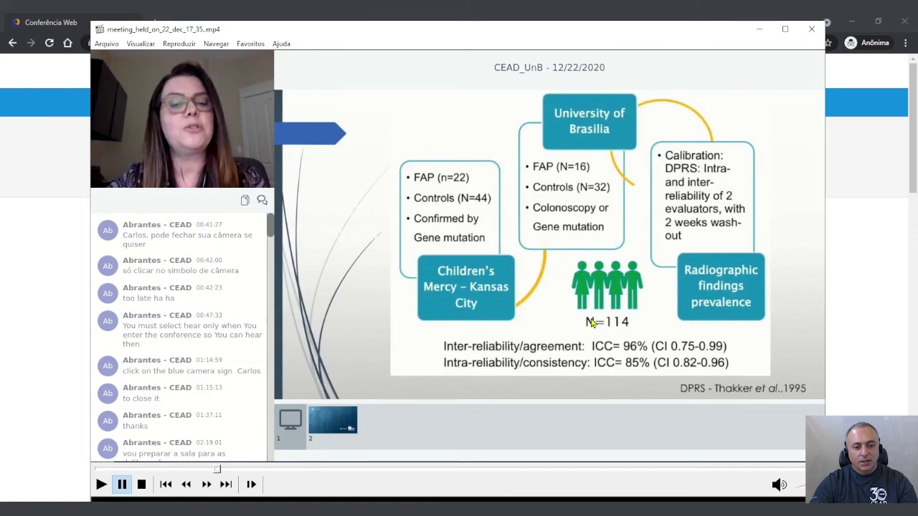
left_click(759, 30)
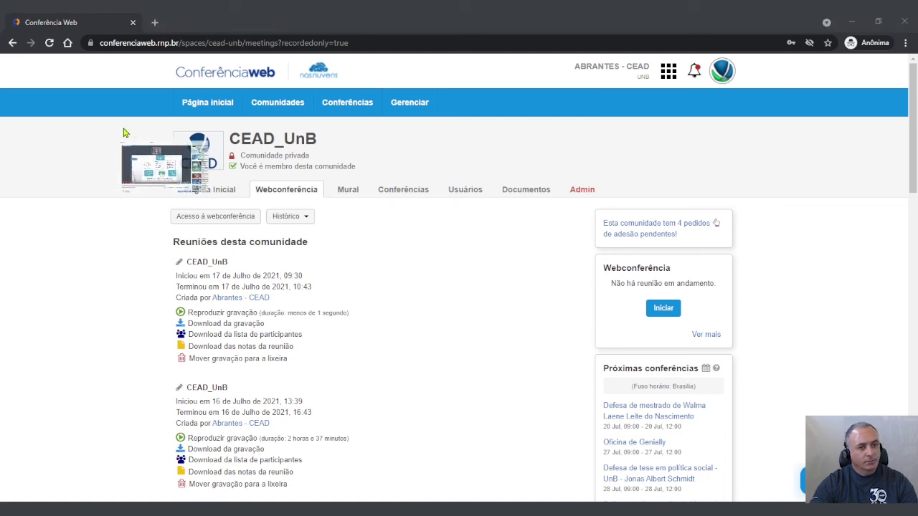
Watch the craniofacial features defense video full screen, play then pause, and exit full screen
key("alt+Tab")
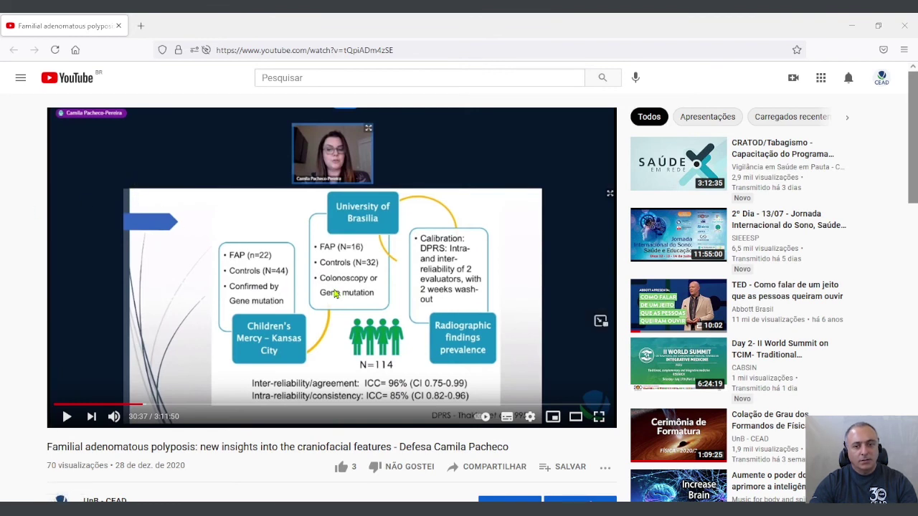
left_click(599, 417)
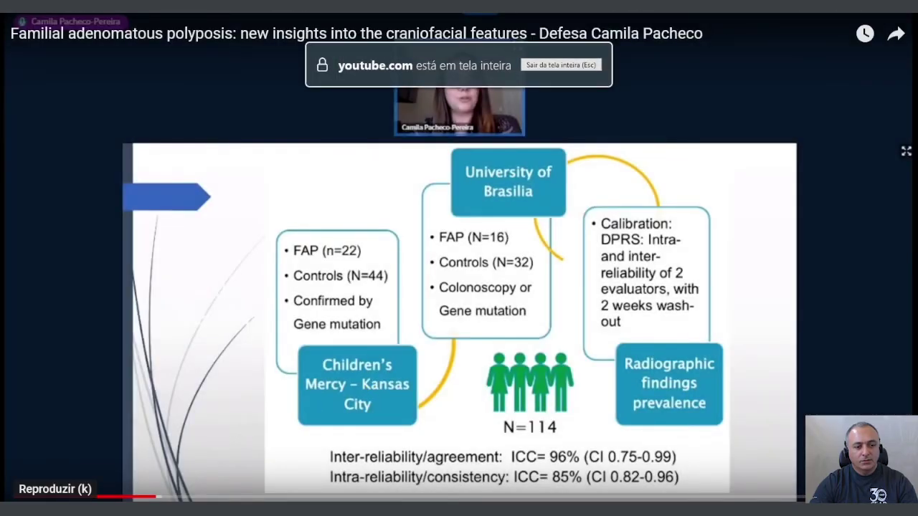
left_click(26, 506)
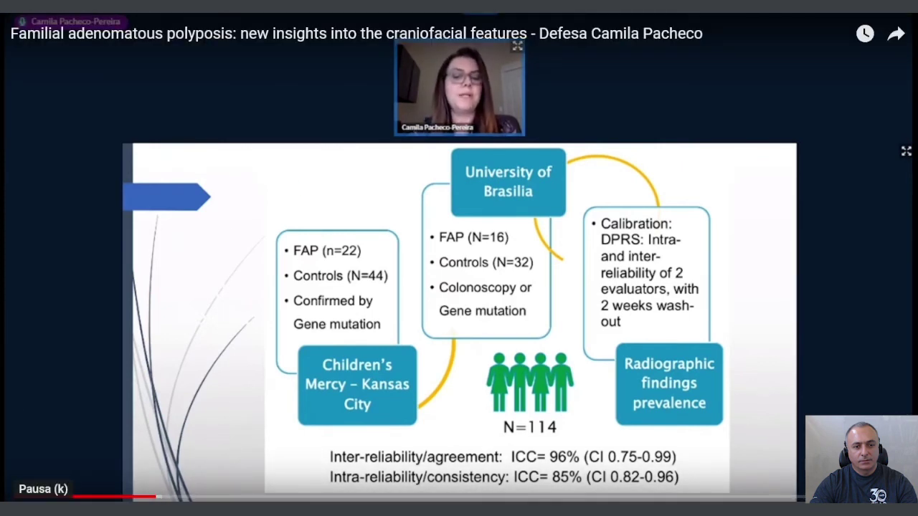
left_click(26, 506)
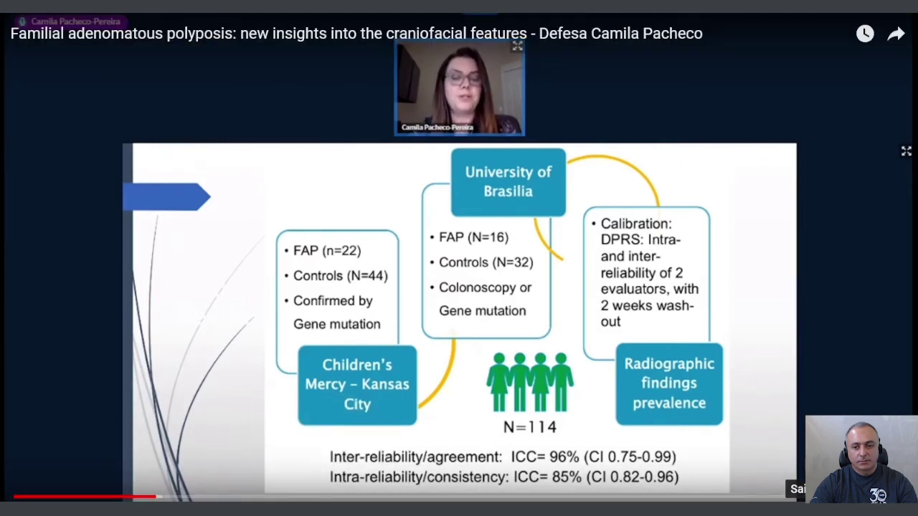
key("Escape")
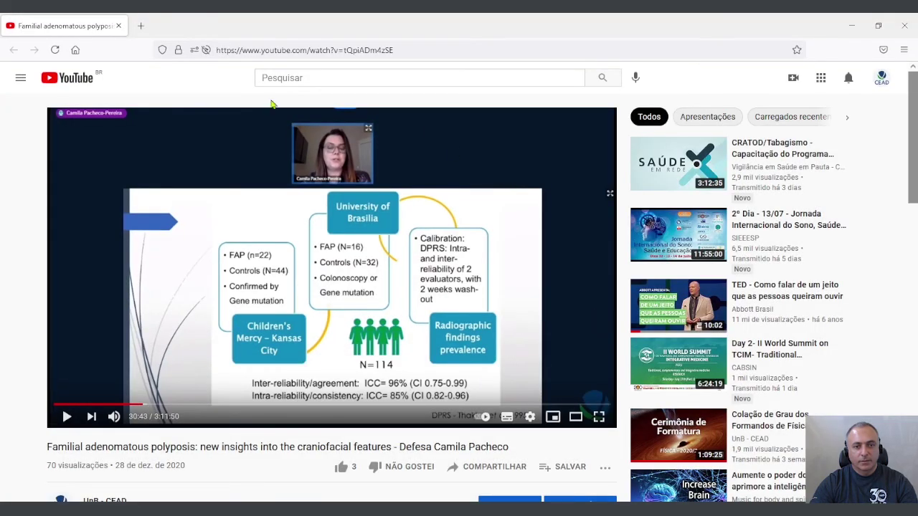